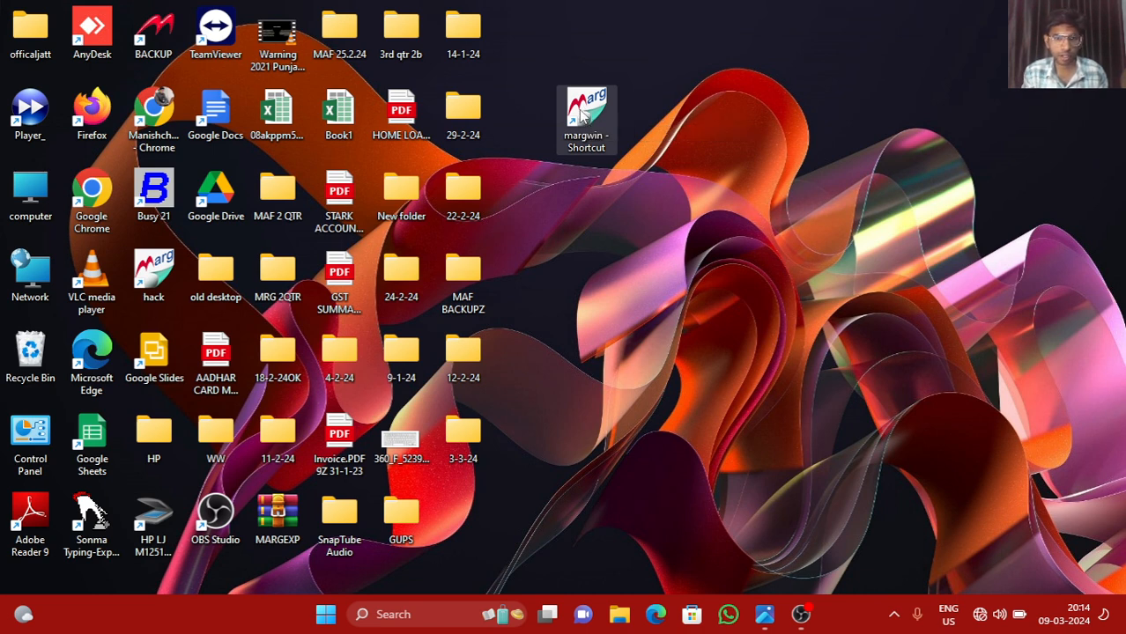
Launch Marg ERP 9+ from the margwin desktop shortcut's context menu
right_click(583, 114)
left_click(622, 168)
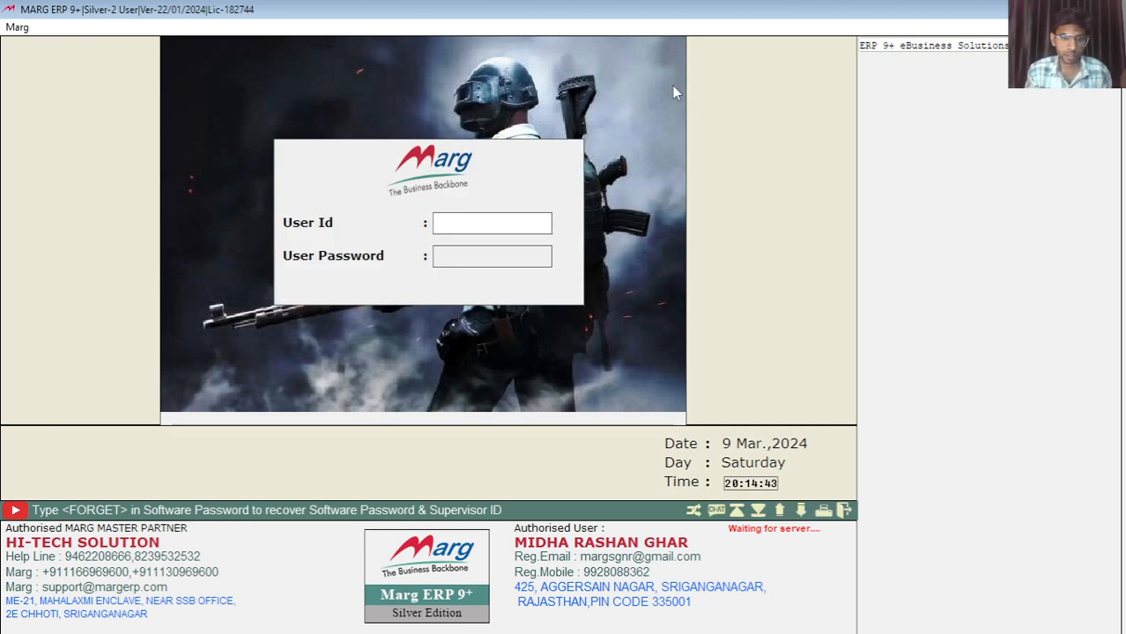
Log in to Marg ERP with the user ID and password
type("***")
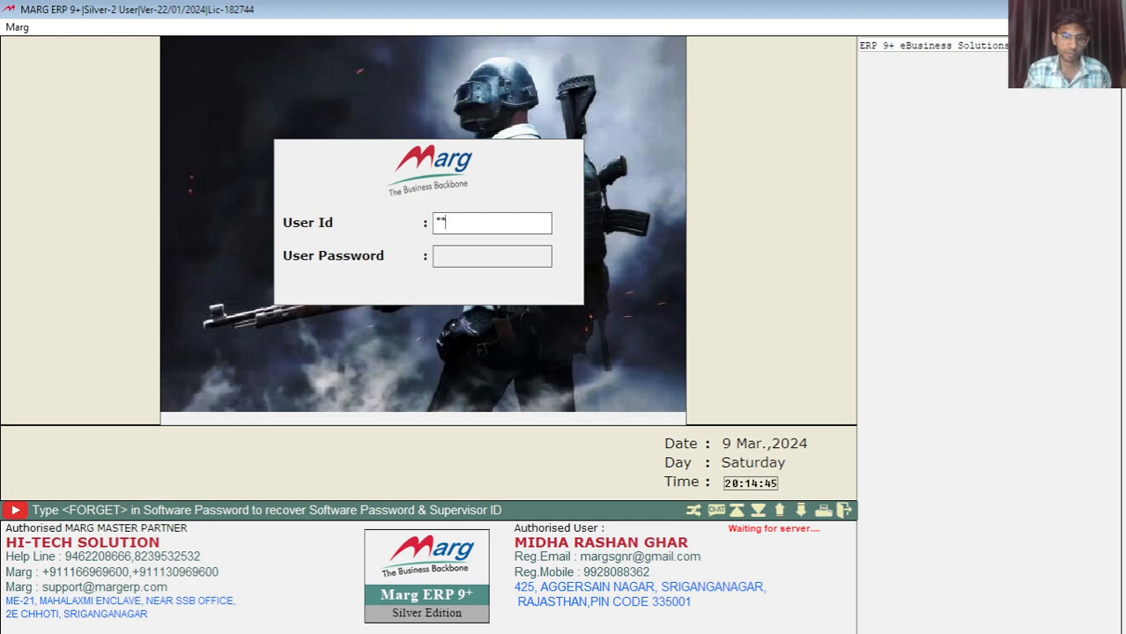
key("Return")
type("***")
key("Return")
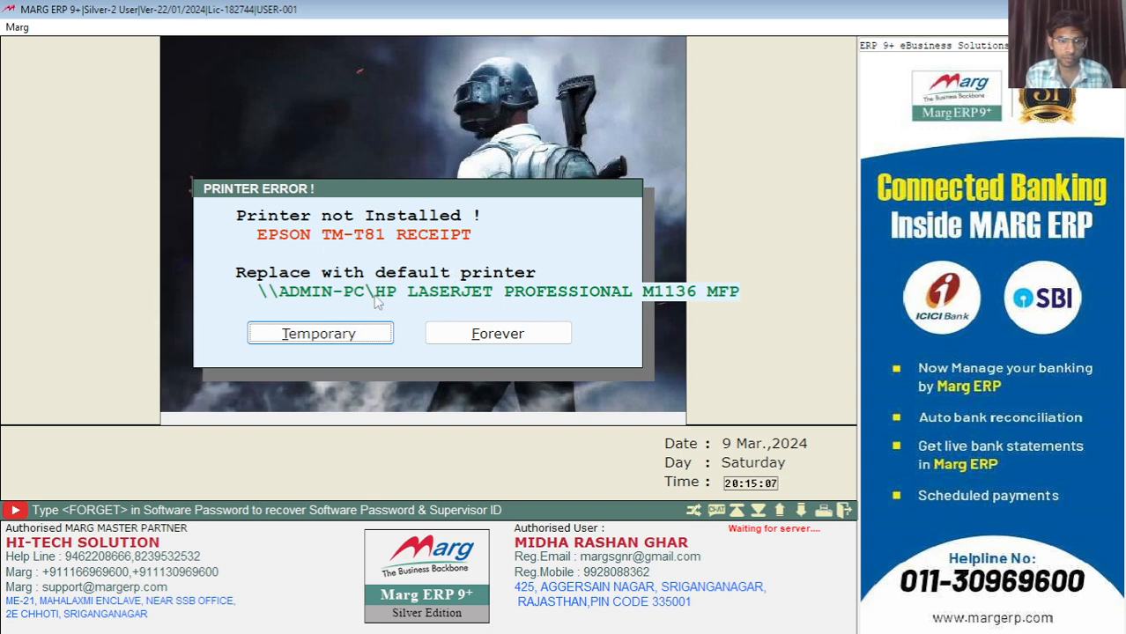
Use the default printer temporarily and enter the displayed confirmation word in the Upgrade Notice
left_click(329, 339)
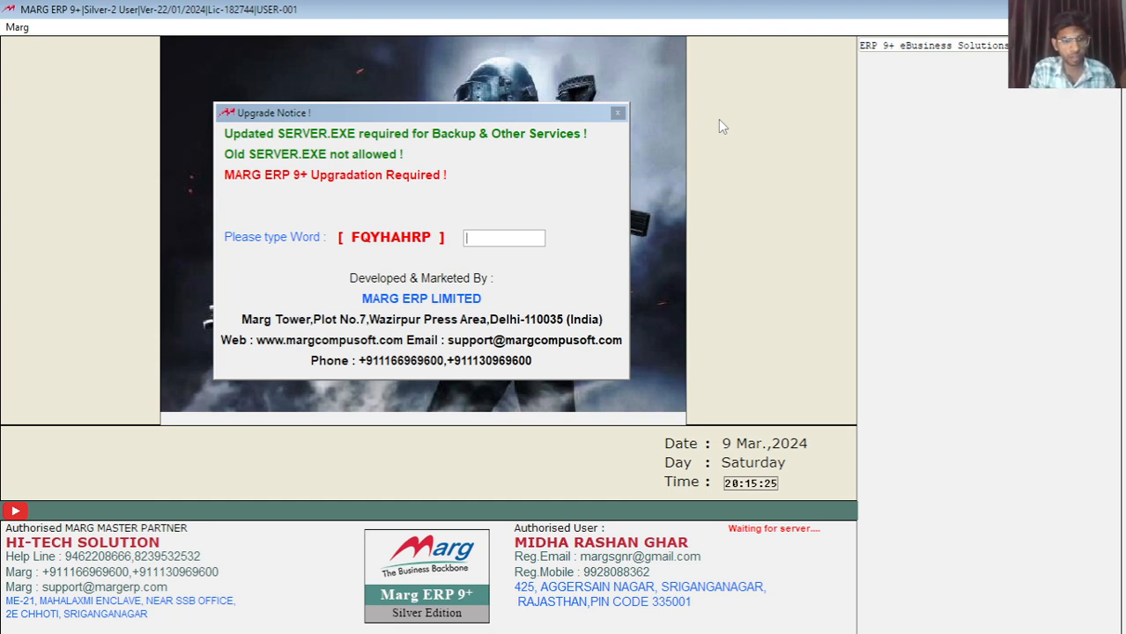
type("F")
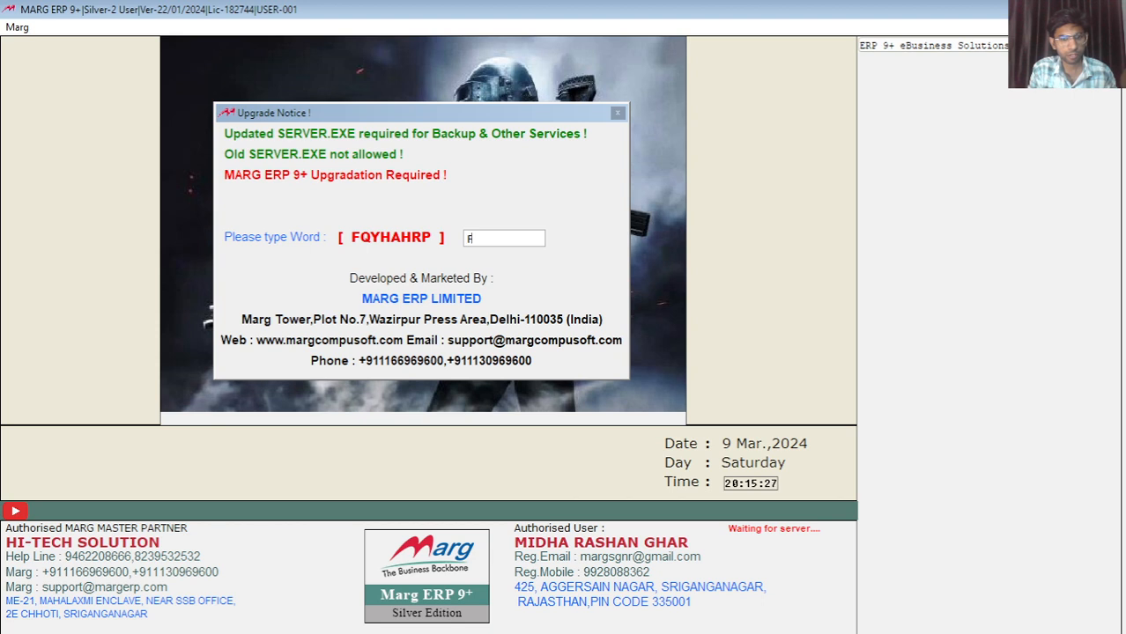
type("Q")
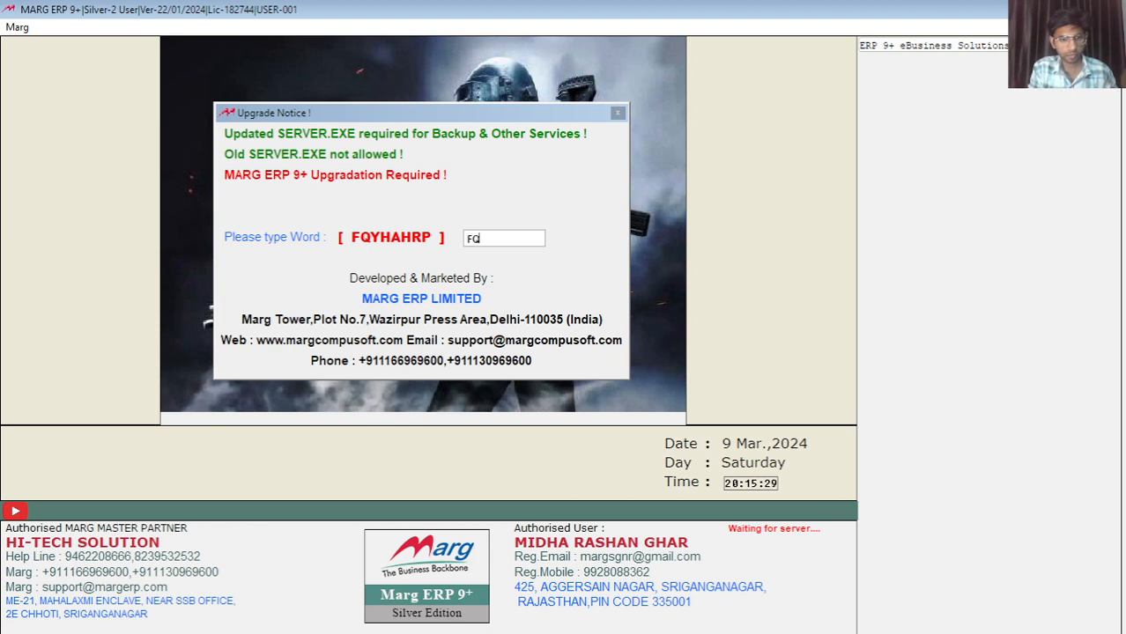
type("YHA")
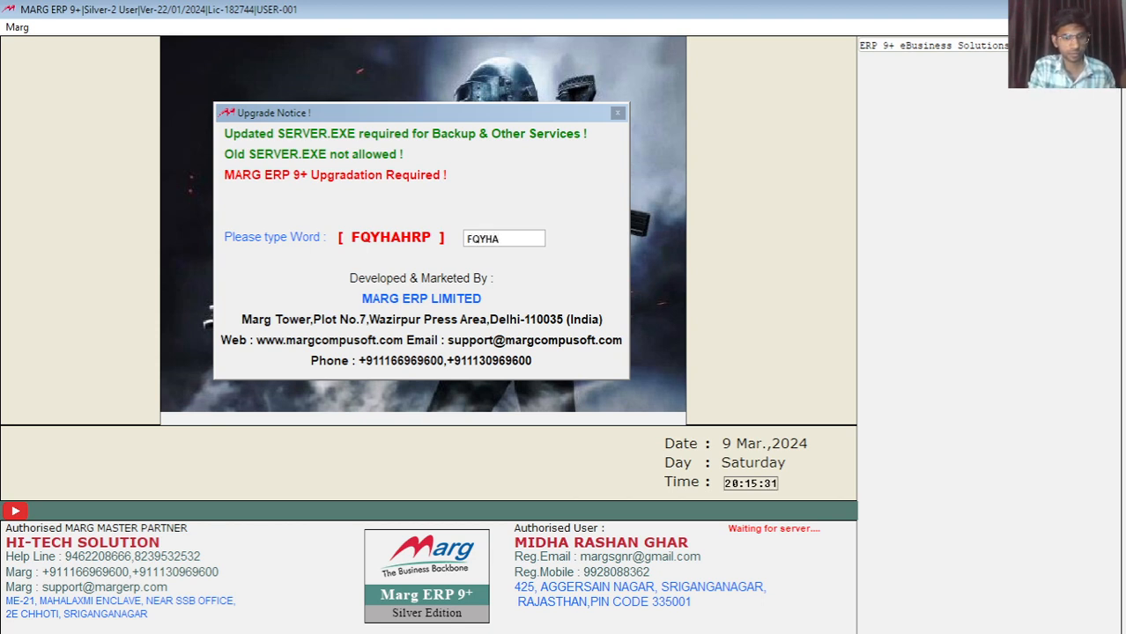
type("HRP")
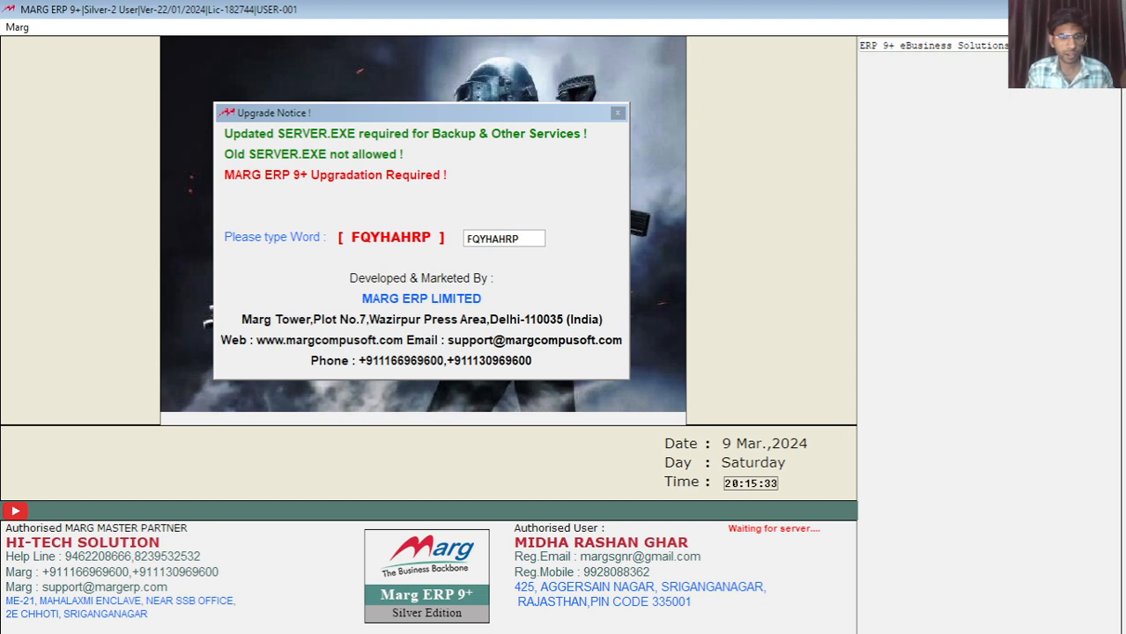
key("Return")
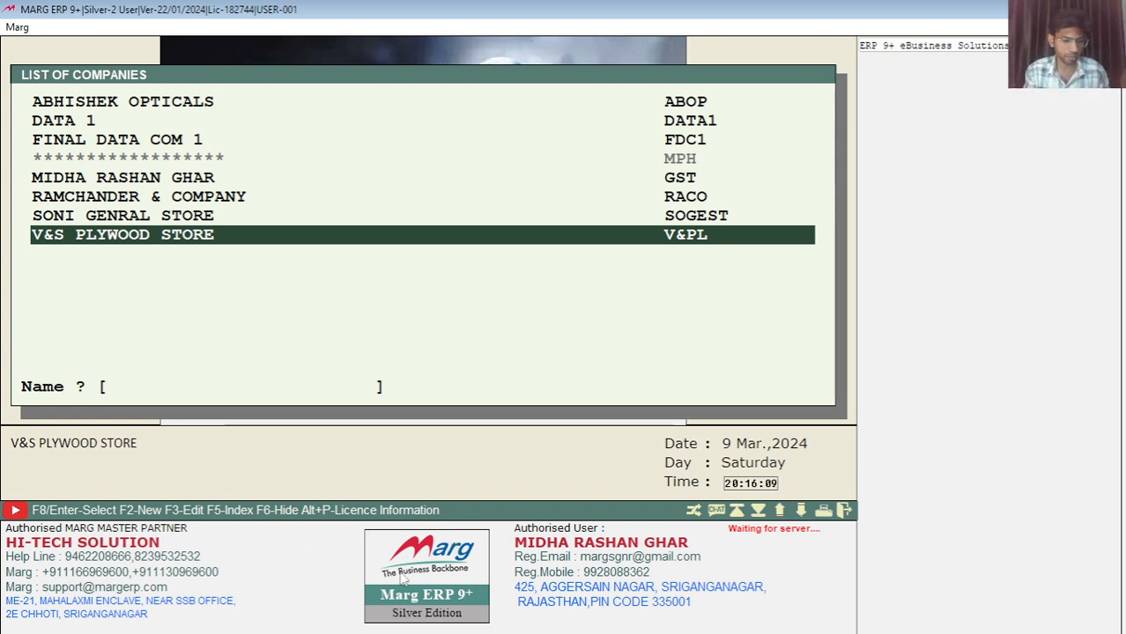
Hide Marg ERP with Win+D to reveal the Windows desktop
key("super+d")
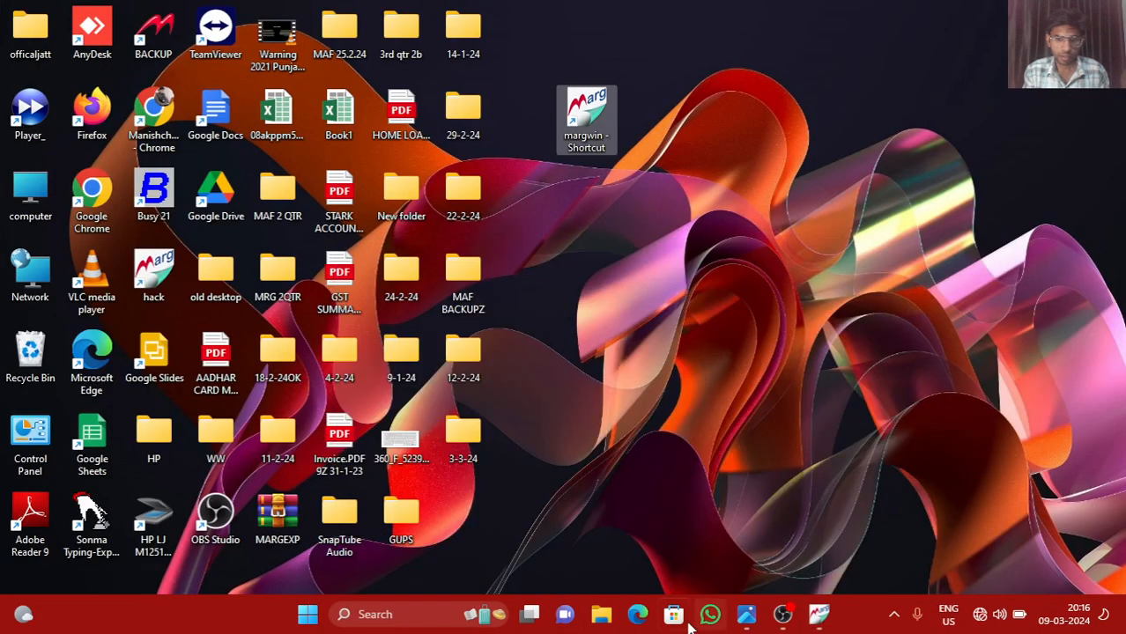
Scribble over F2 on the keyboard picture in Photos, then return to Marg's company list
left_click(745, 614)
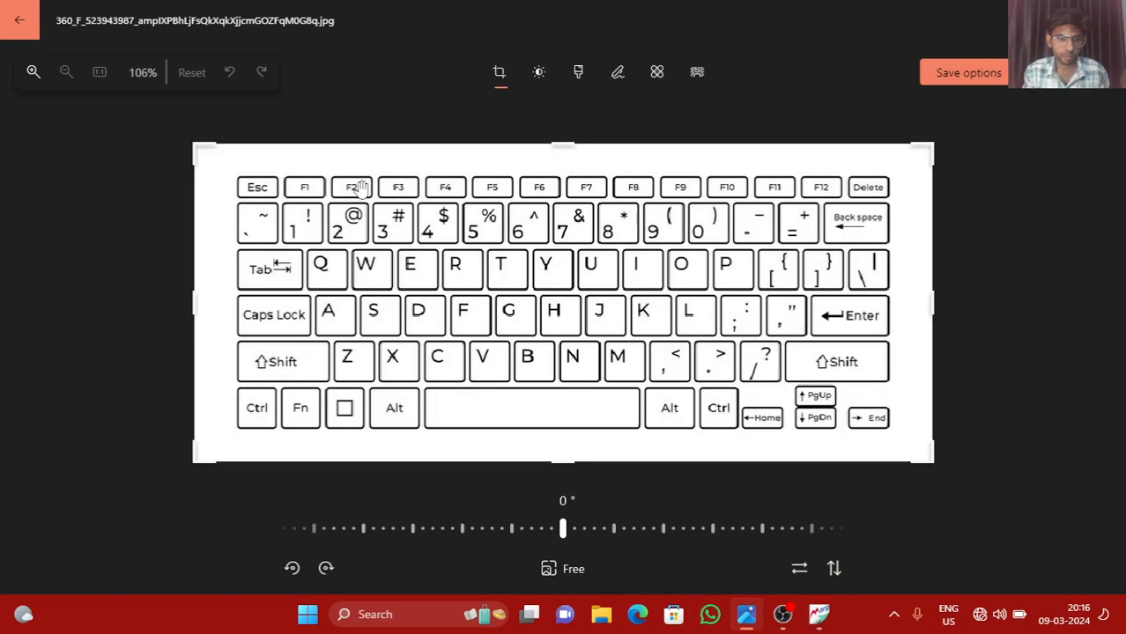
left_click_drag(340, 161, 344, 174)
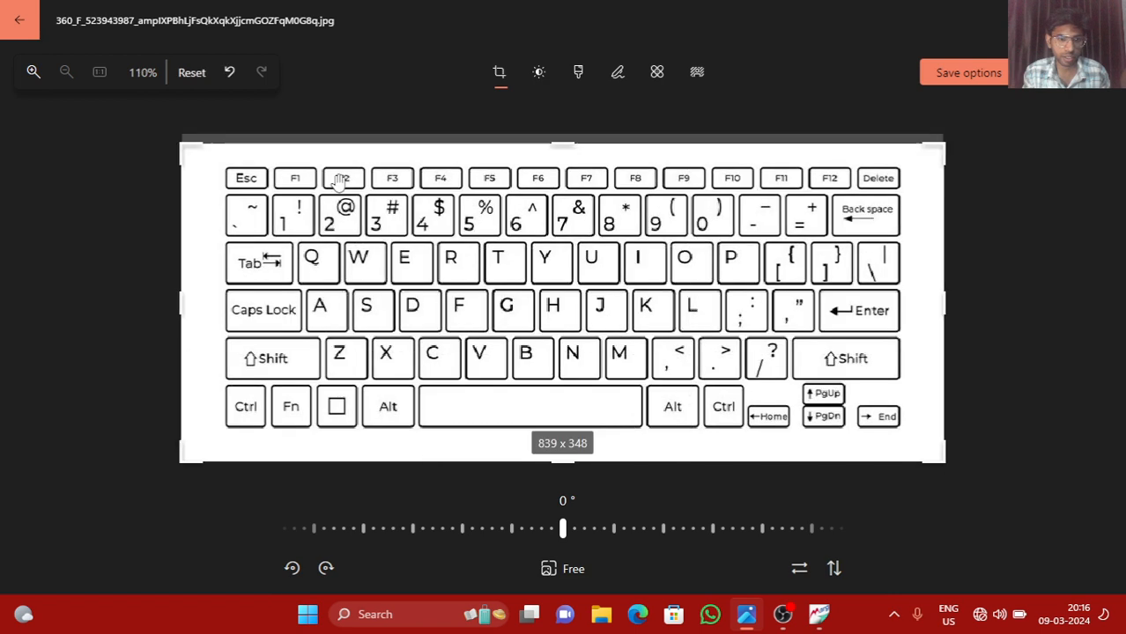
left_click(616, 73)
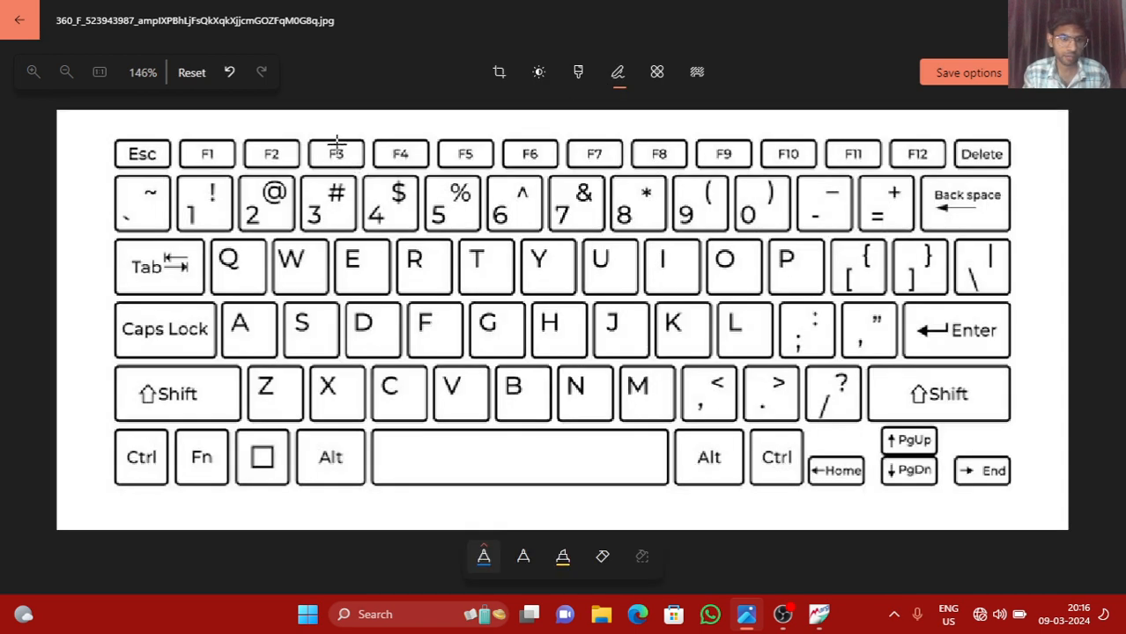
mouse_move(276, 132)
left_mouse_down()
mouse_move(238, 146)
mouse_move(294, 162)
mouse_move(267, 158)
left_mouse_up()
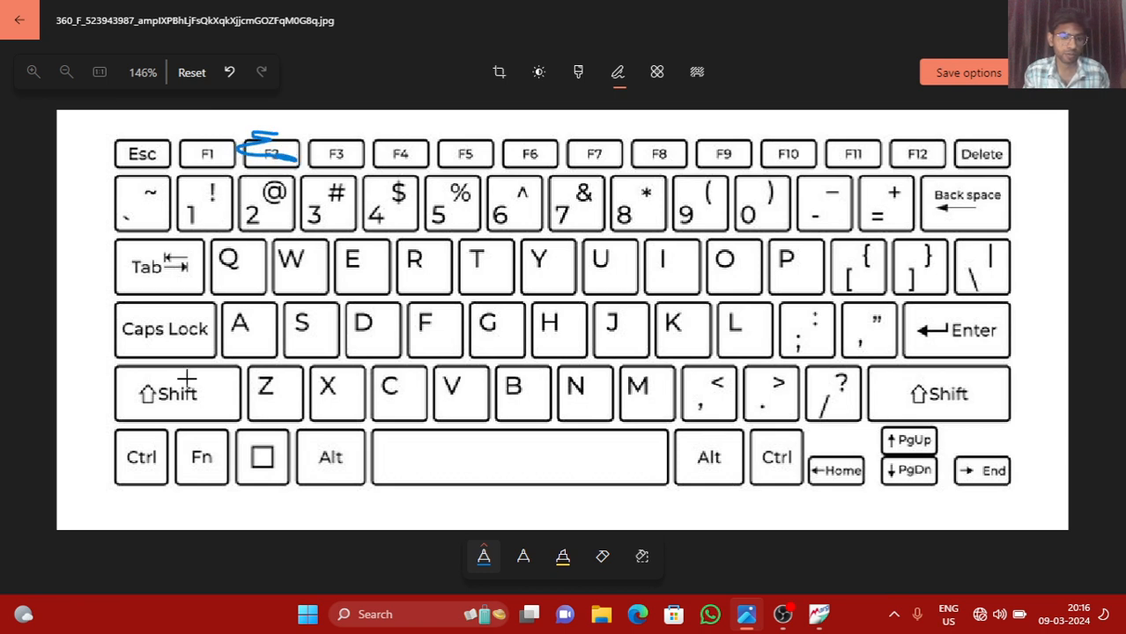
left_click(818, 614)
left_click(642, 160)
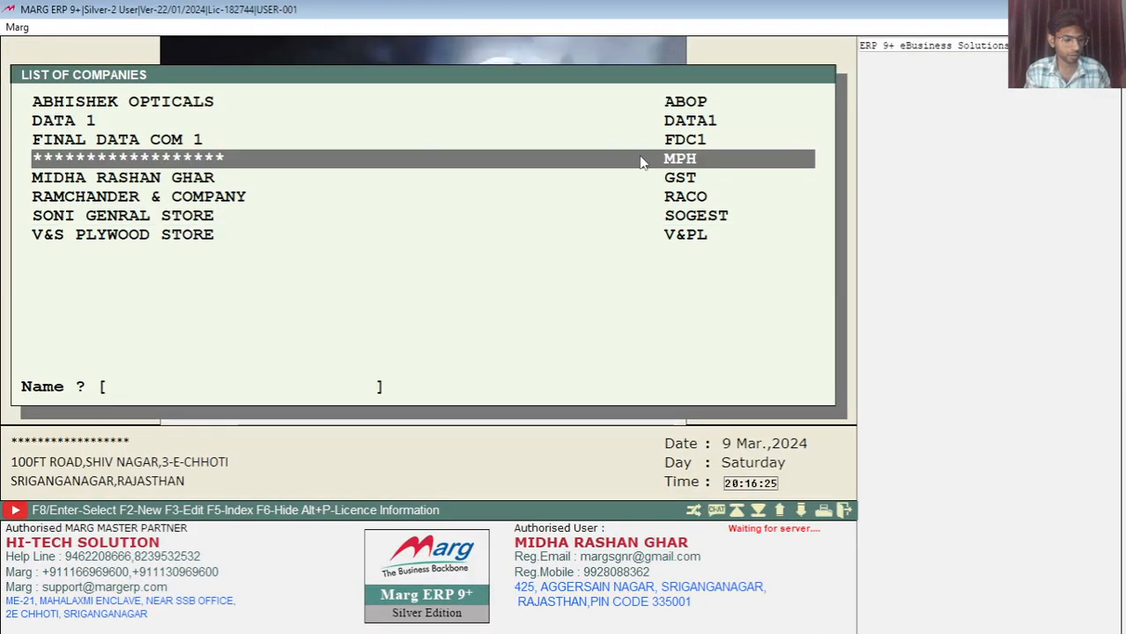
Start a new company named JAI SHRI RAM and fill in its first address line
key("F2")
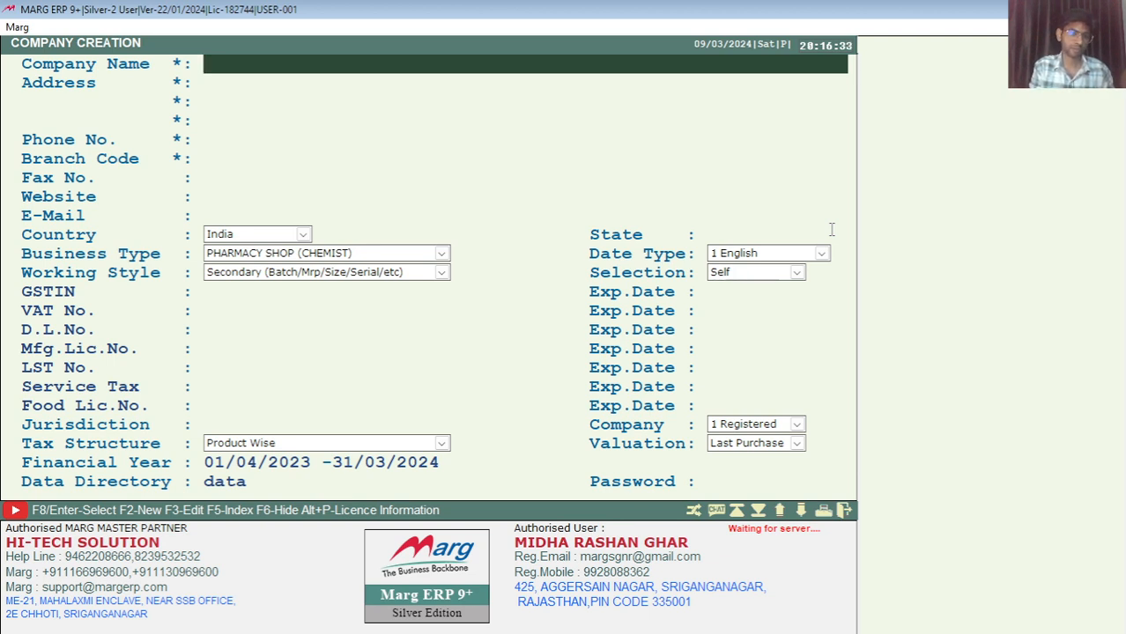
type("JAI SHRI RAM")
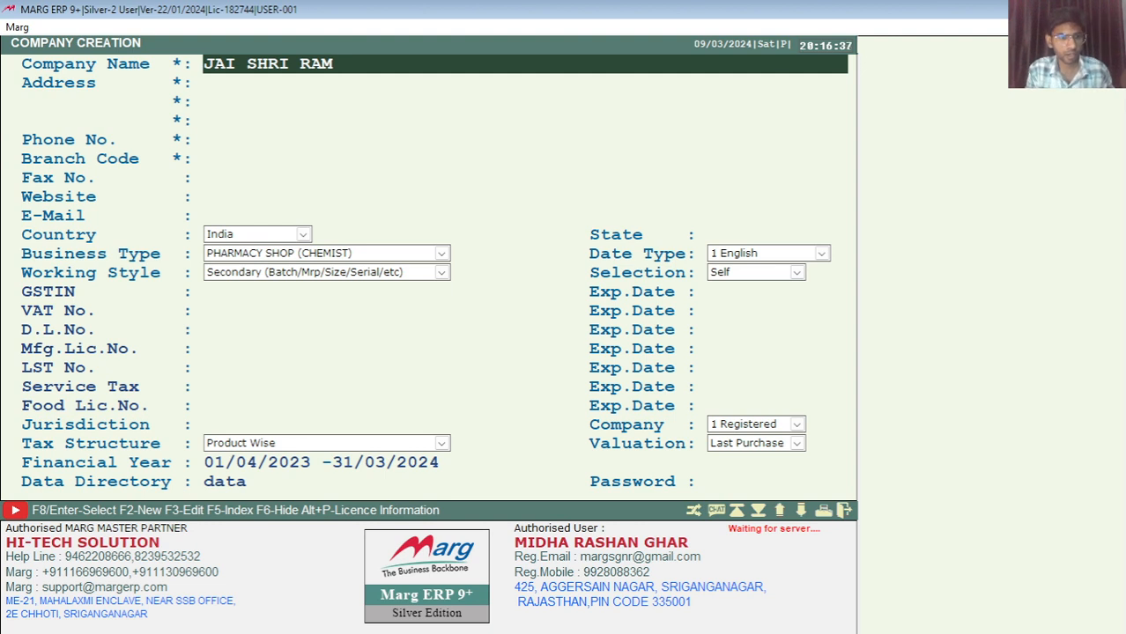
key("Return")
key("Return")
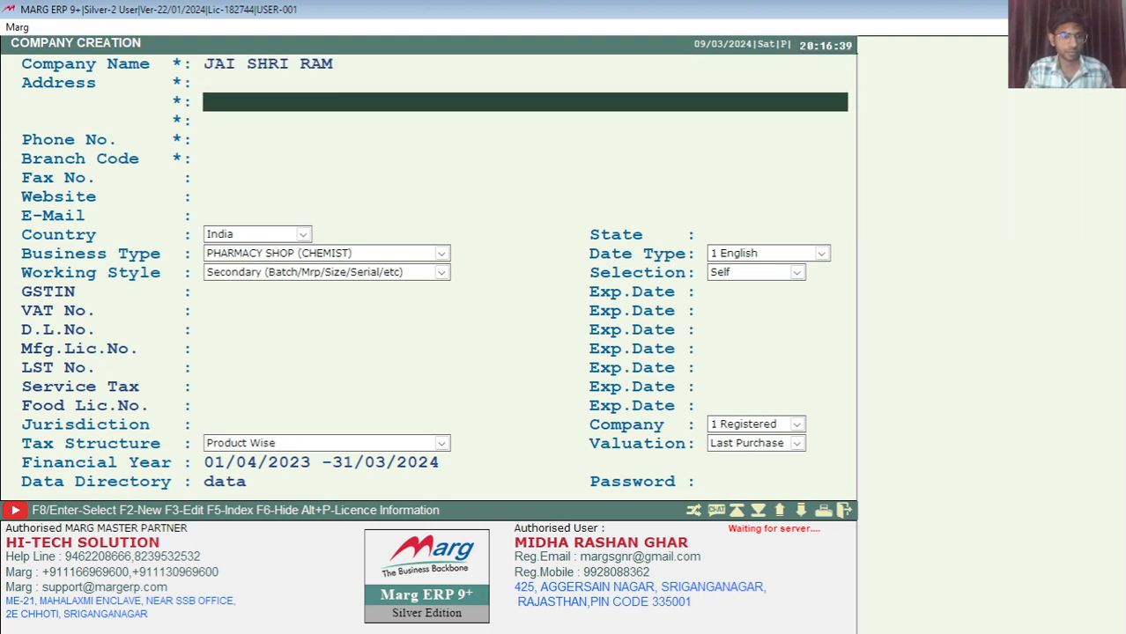
key("Up")
type("SRI GA")
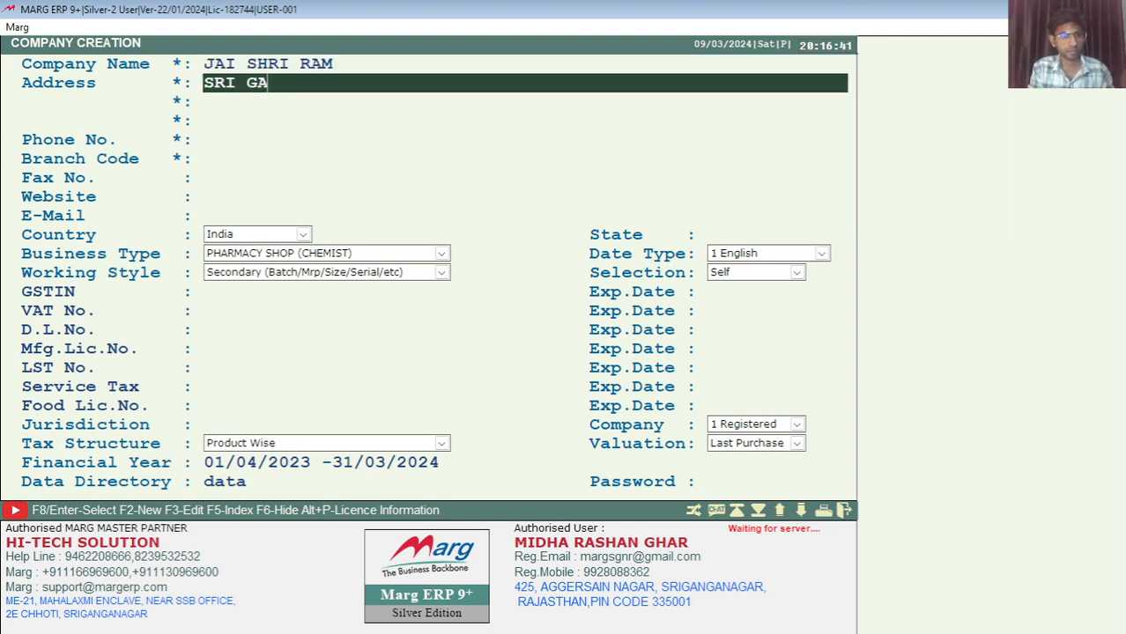
type("NGANAGARR")
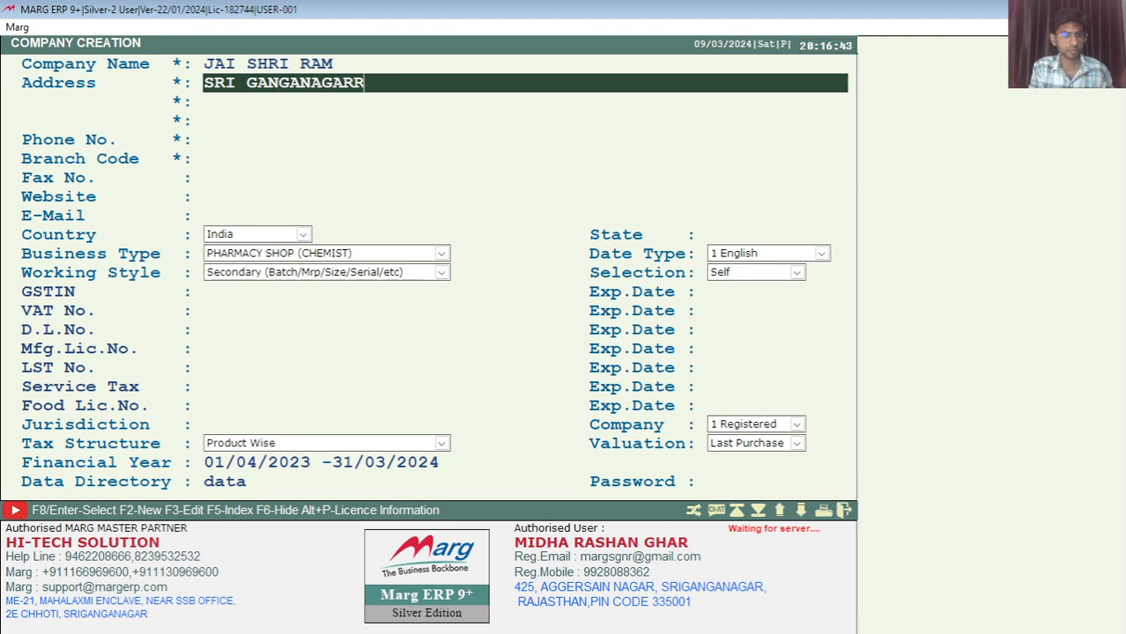
key("BackSpace")
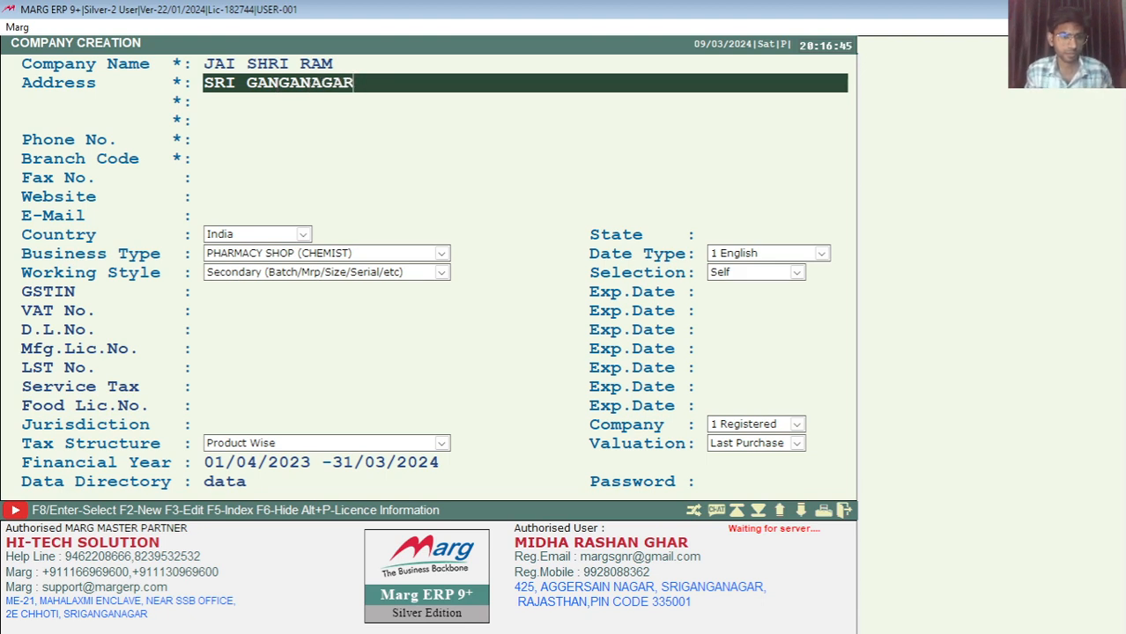
key("Return")
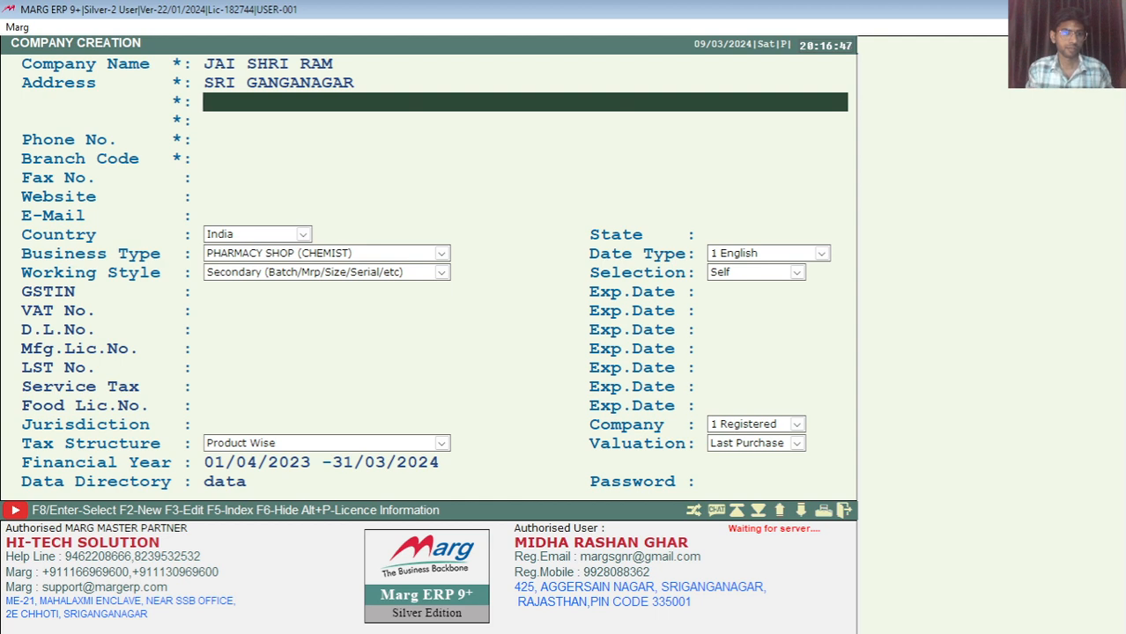
Enter the company phone number, accept branch code JASHRA and leave fax blank
key("Return")
key("Return")
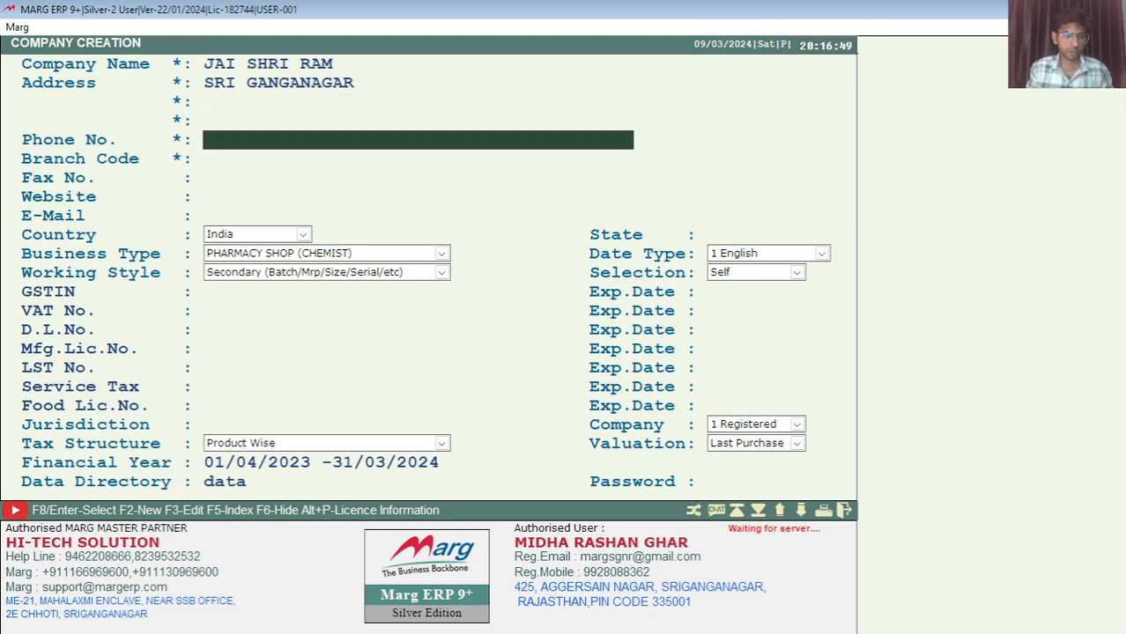
type("9999999999")
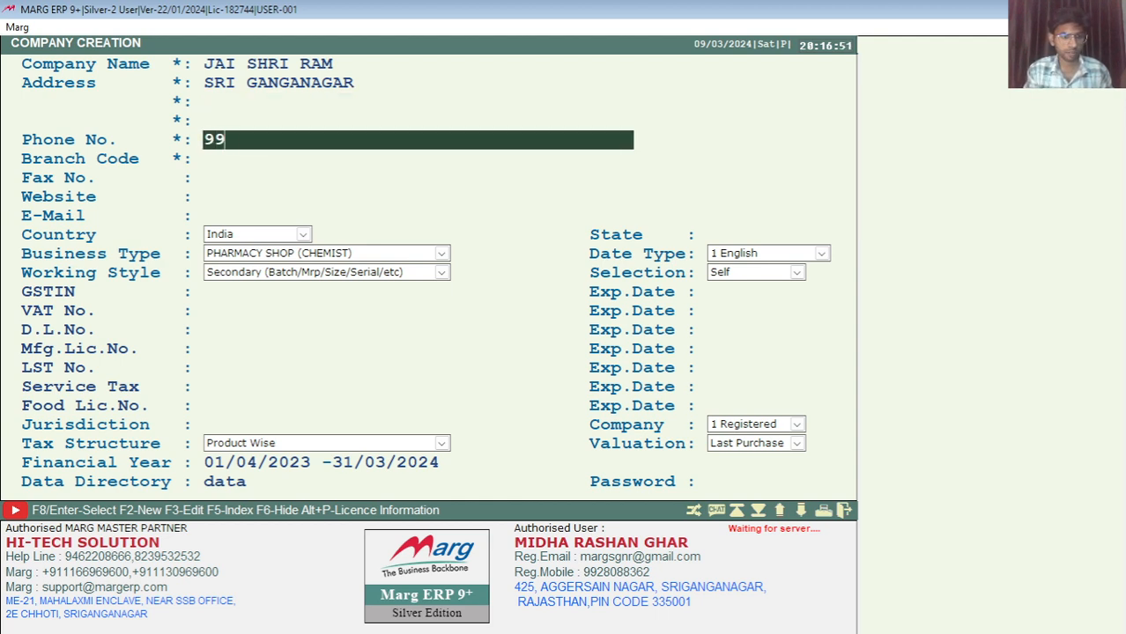
key("Return")
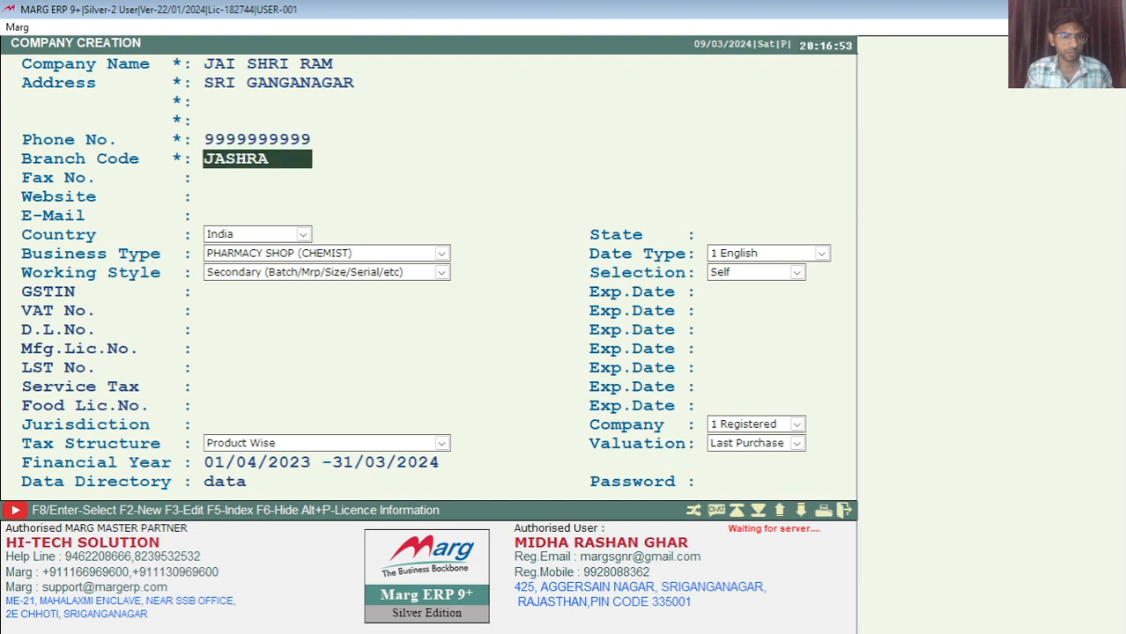
key("Return")
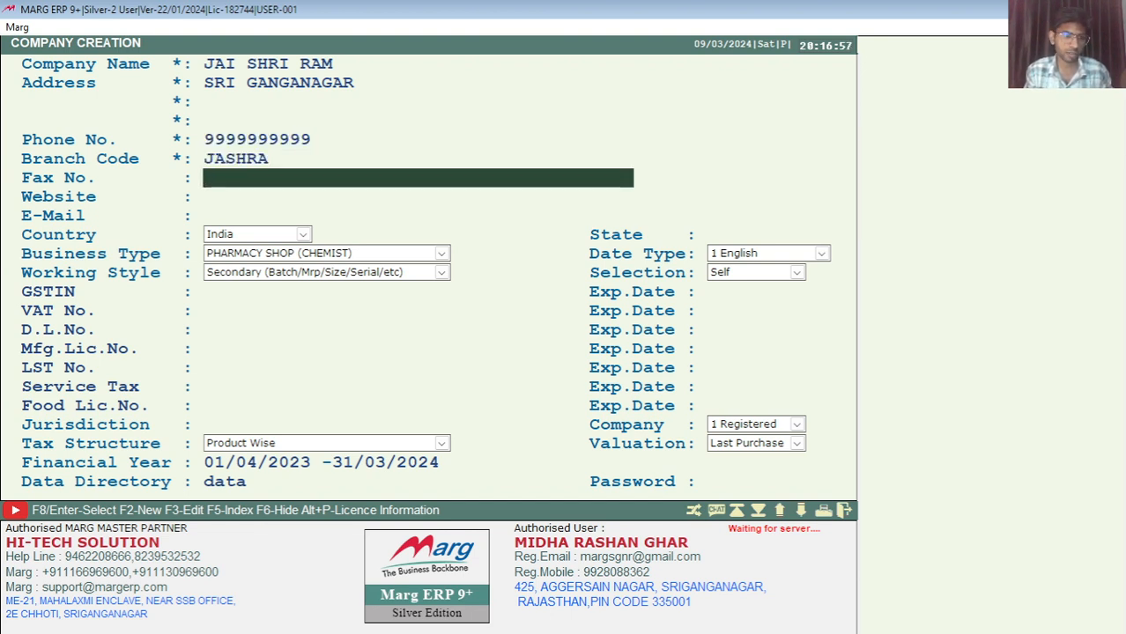
key("Return")
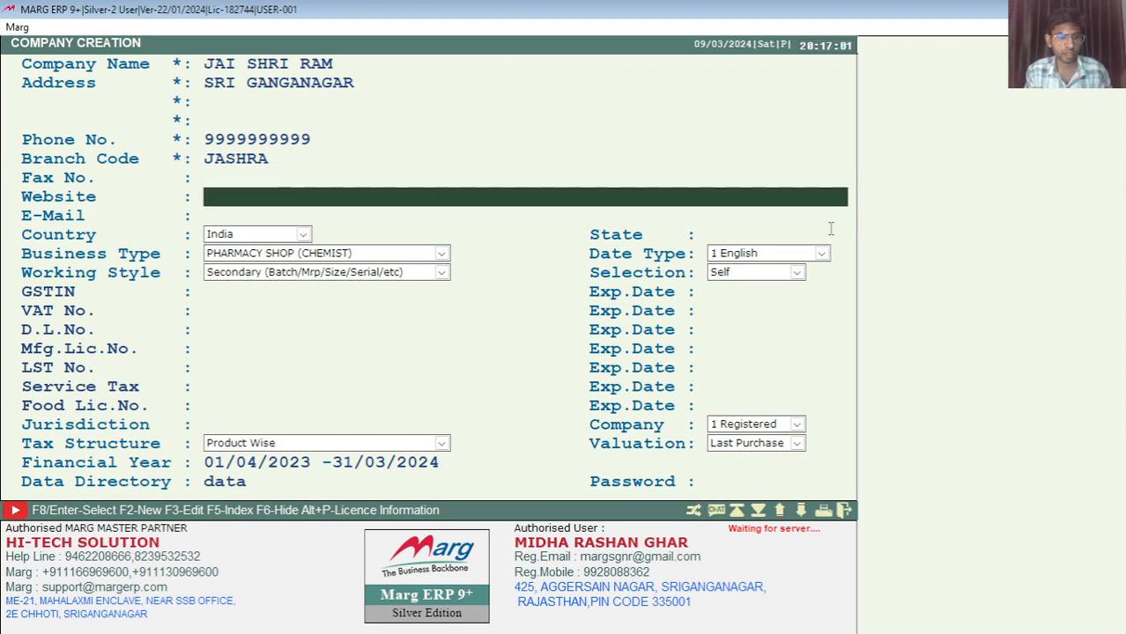
Skip the website, fill in the e-mail address and keep India as country
key("Return")
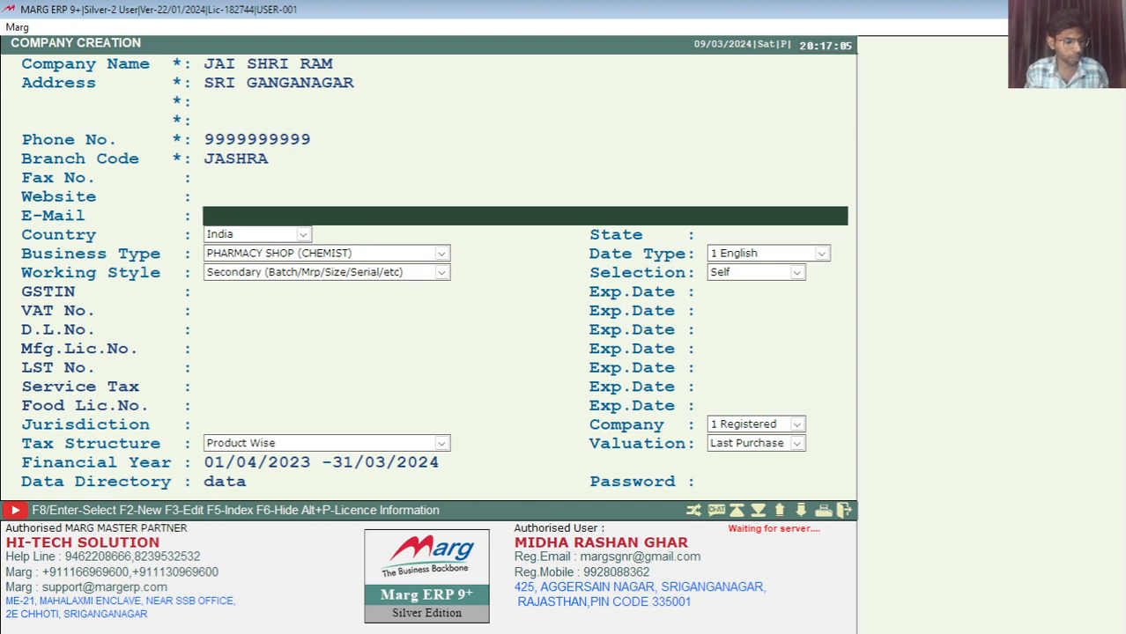
type("@")
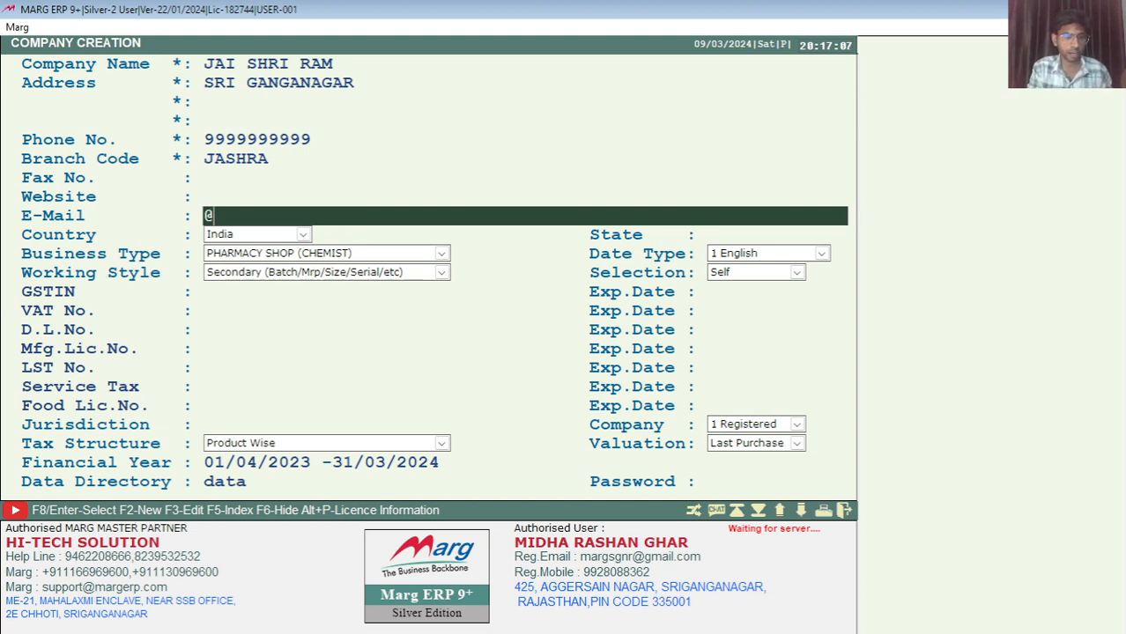
type("GMAIL.COM")
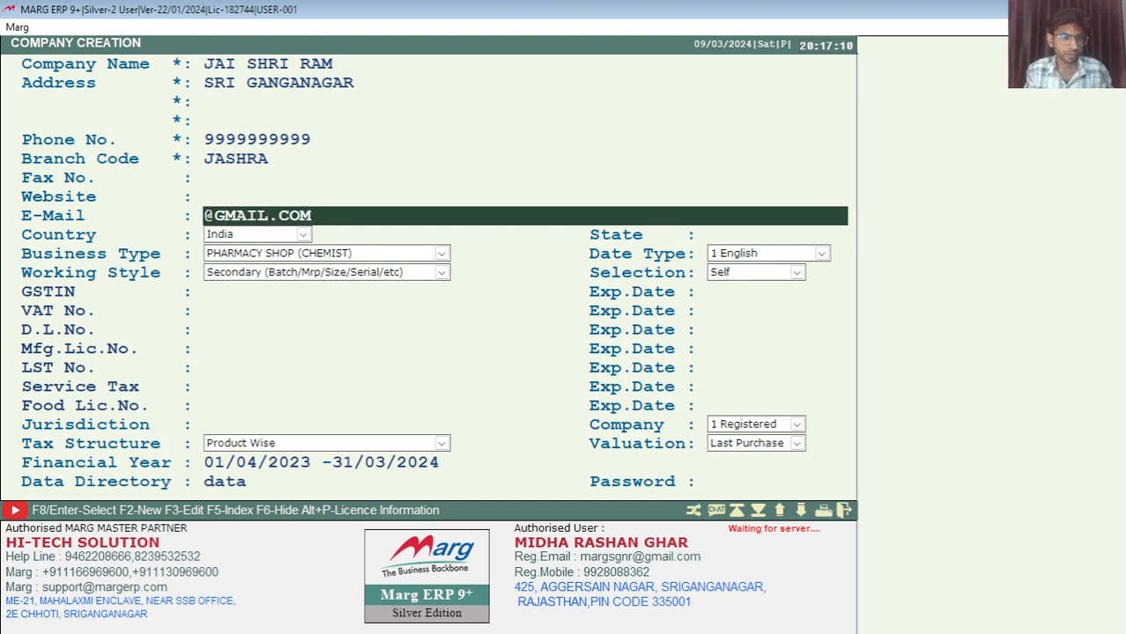
key("Return")
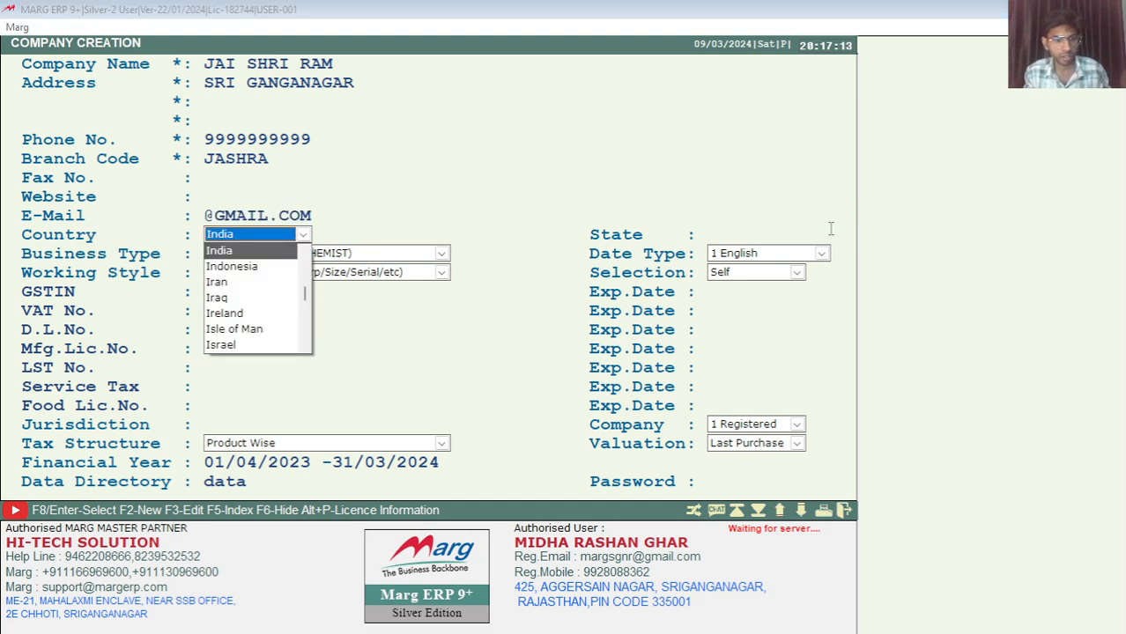
key("Return")
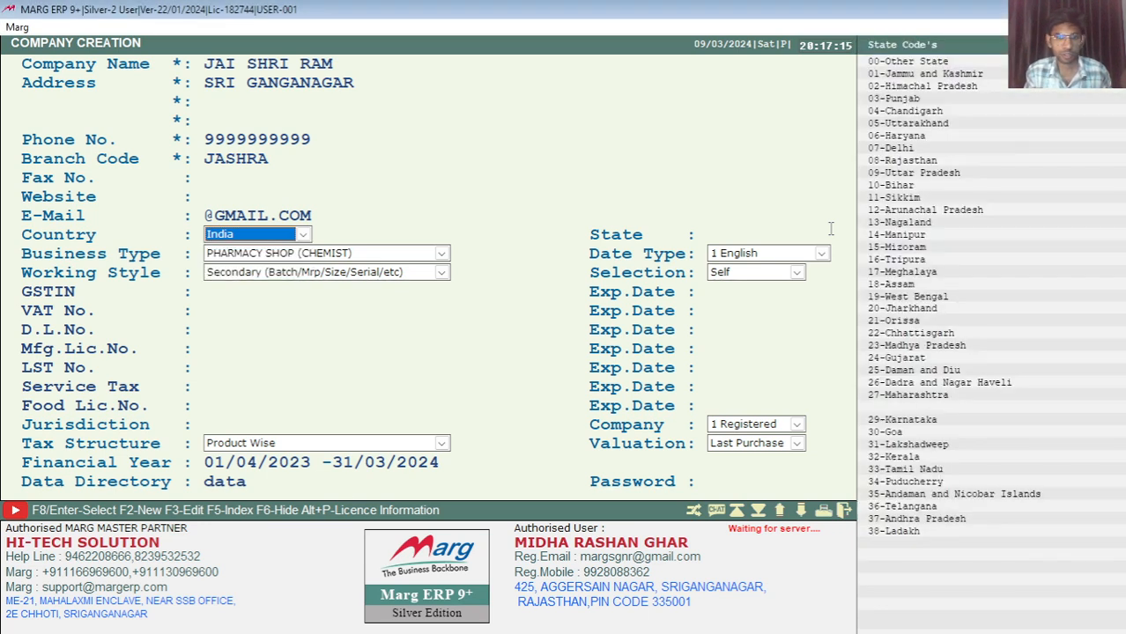
Try entering the state by name, first RAJAS and then PUNJAB
left_click(709, 232)
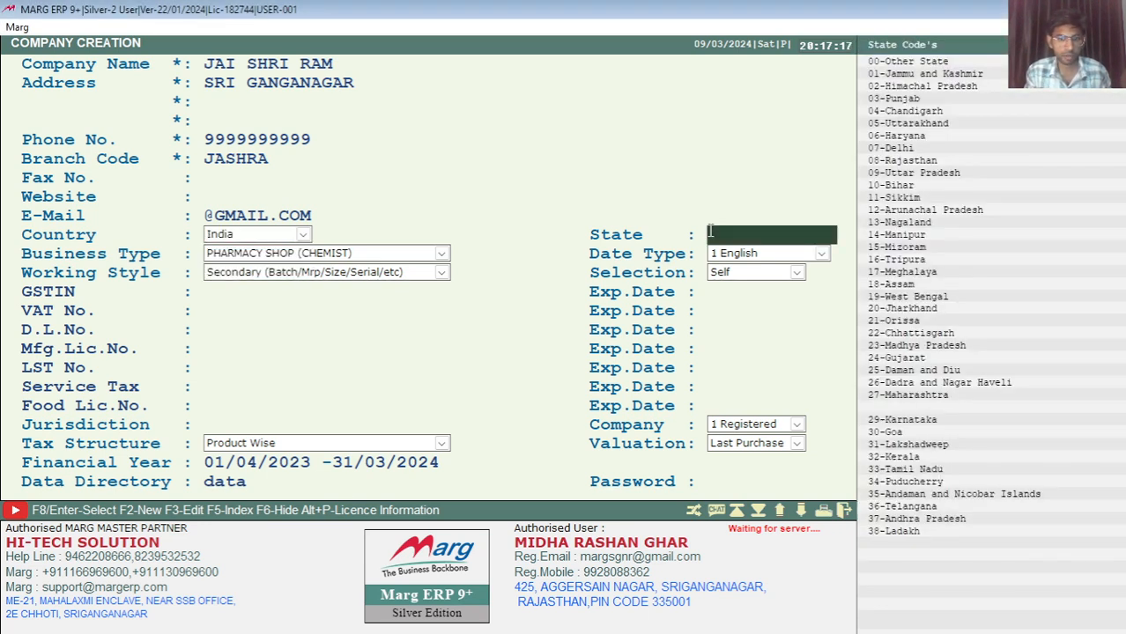
type("RAJAS")
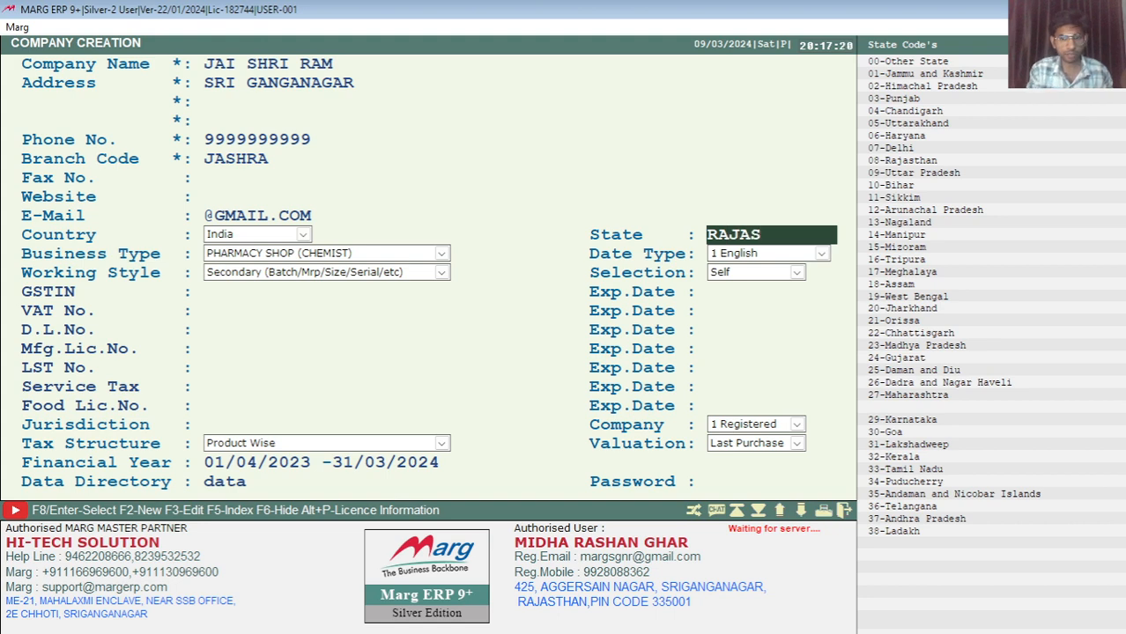
key("Return")
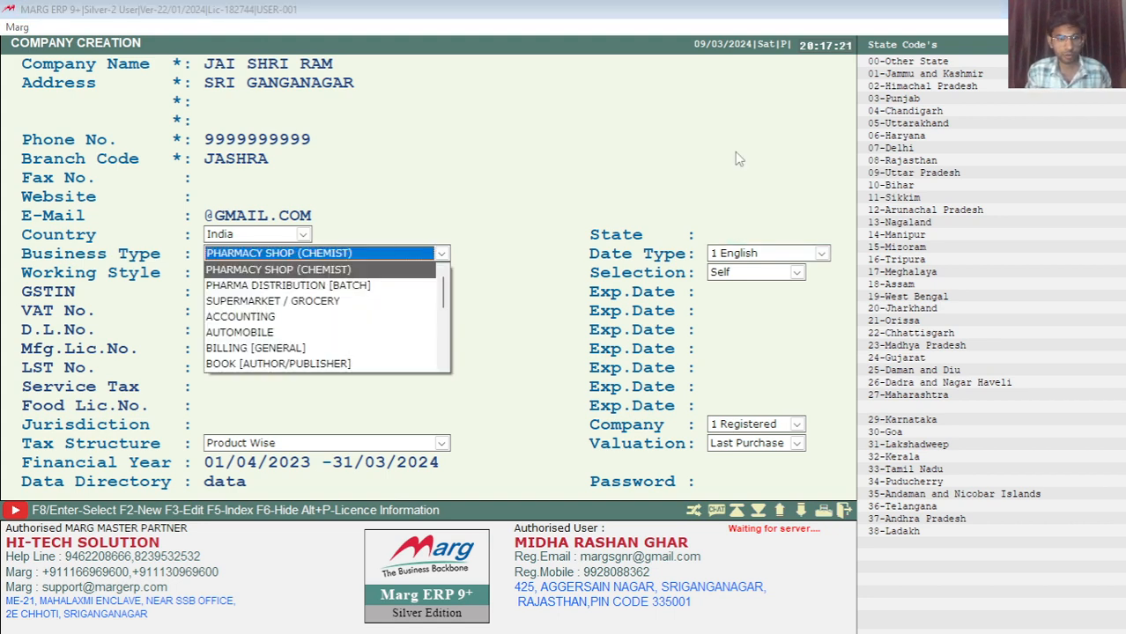
left_click(730, 234)
type("PUNJAB")
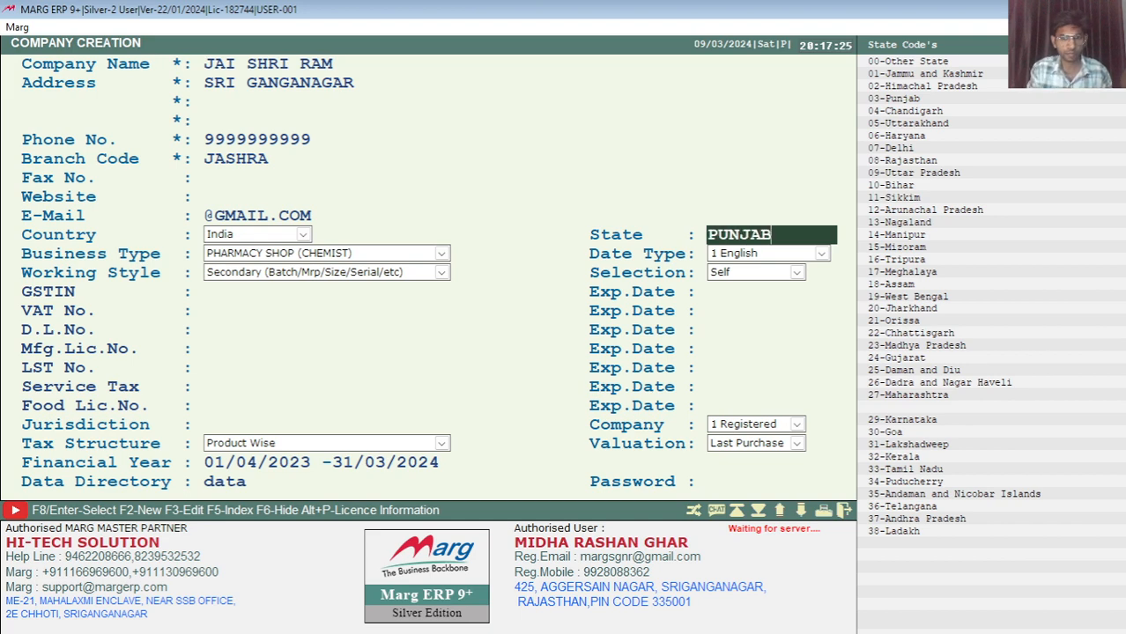
key("Return")
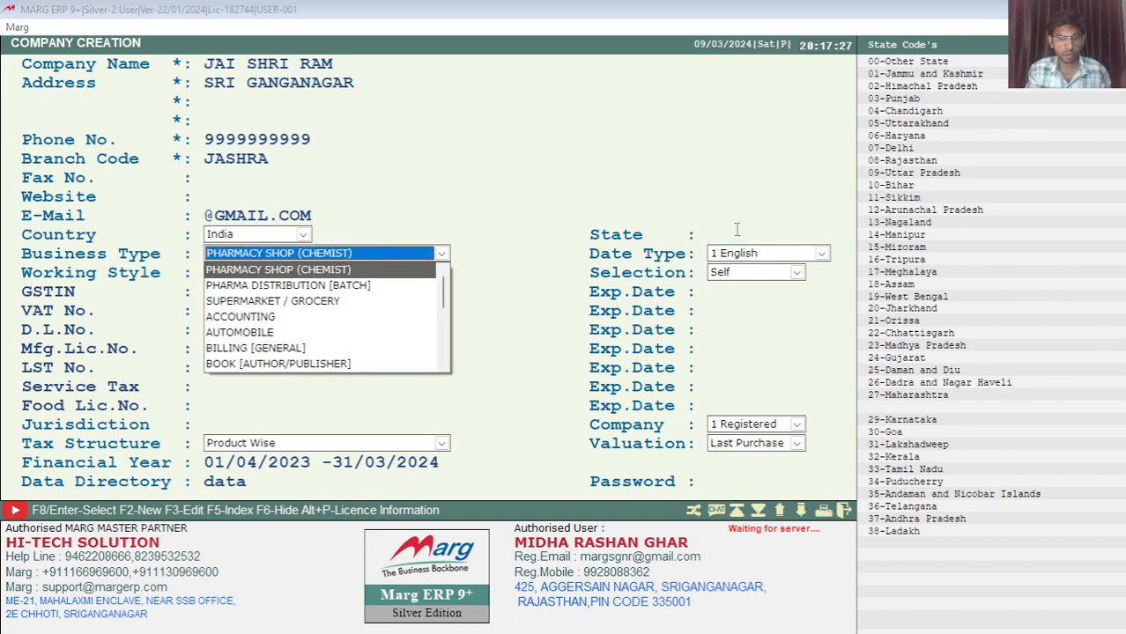
key("Return")
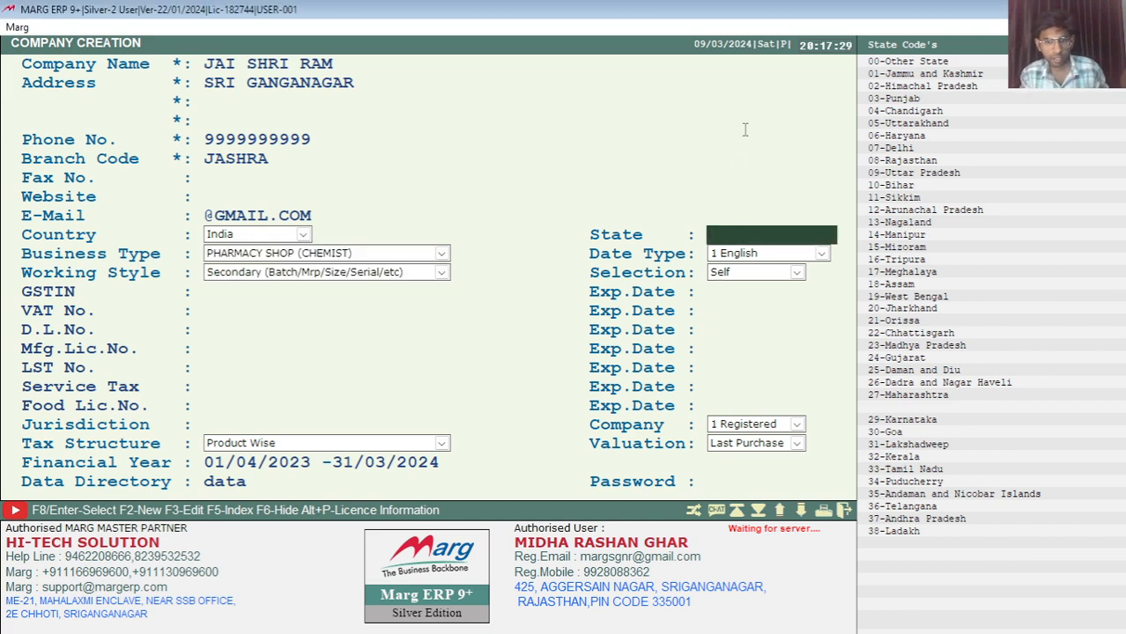
Set the state to 08-RAJASTHAN by entering its state code
type("08")
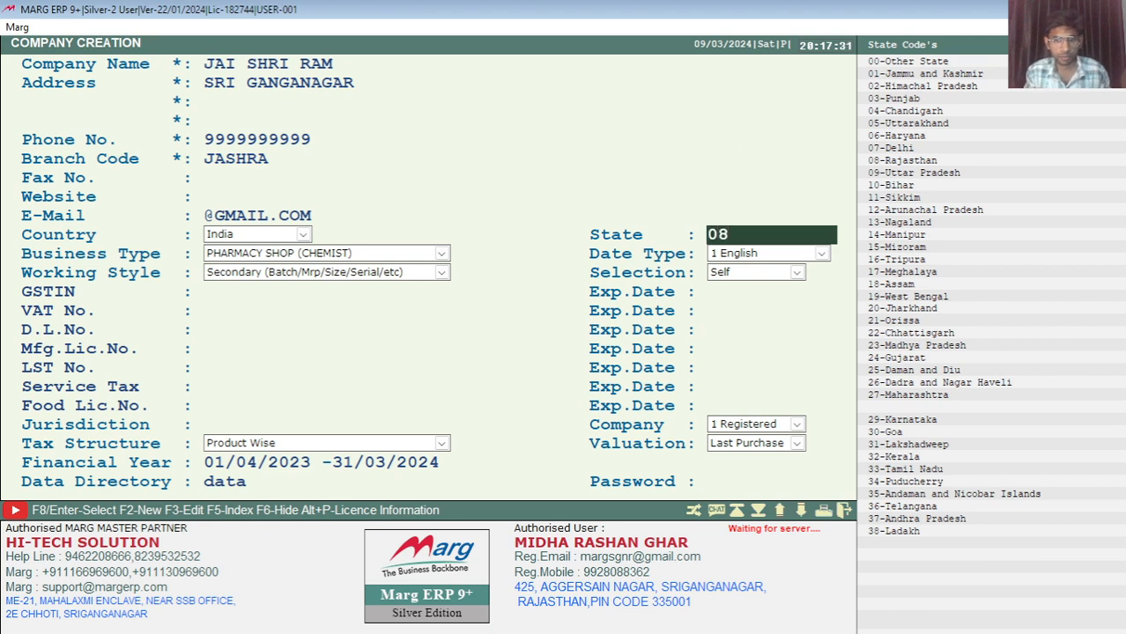
key("Return")
key("Return")
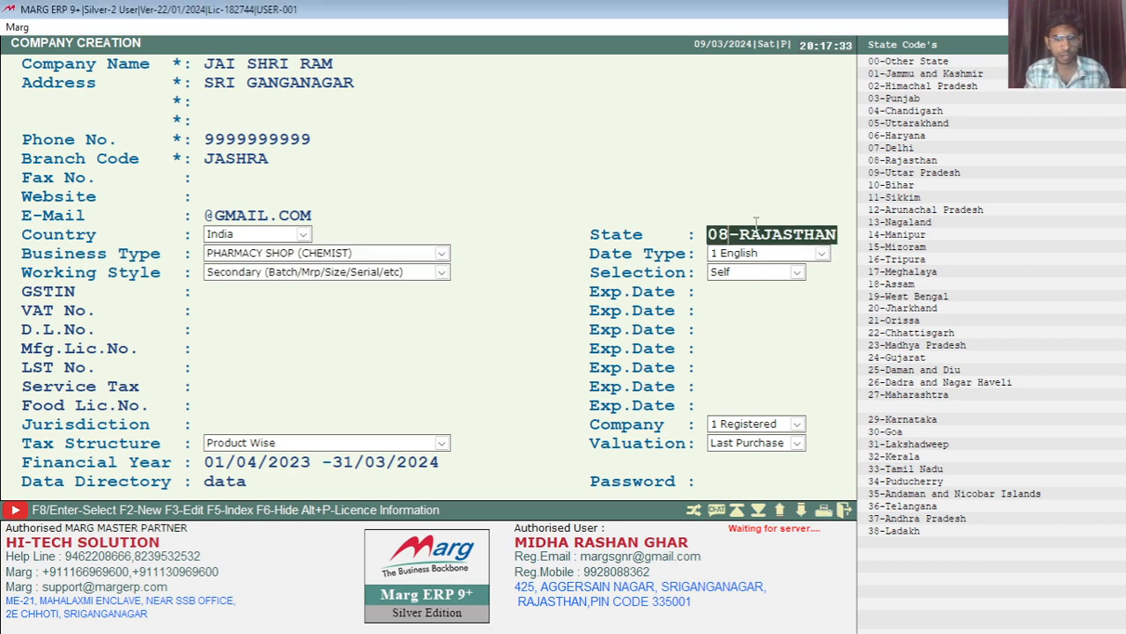
type("03")
key("Return")
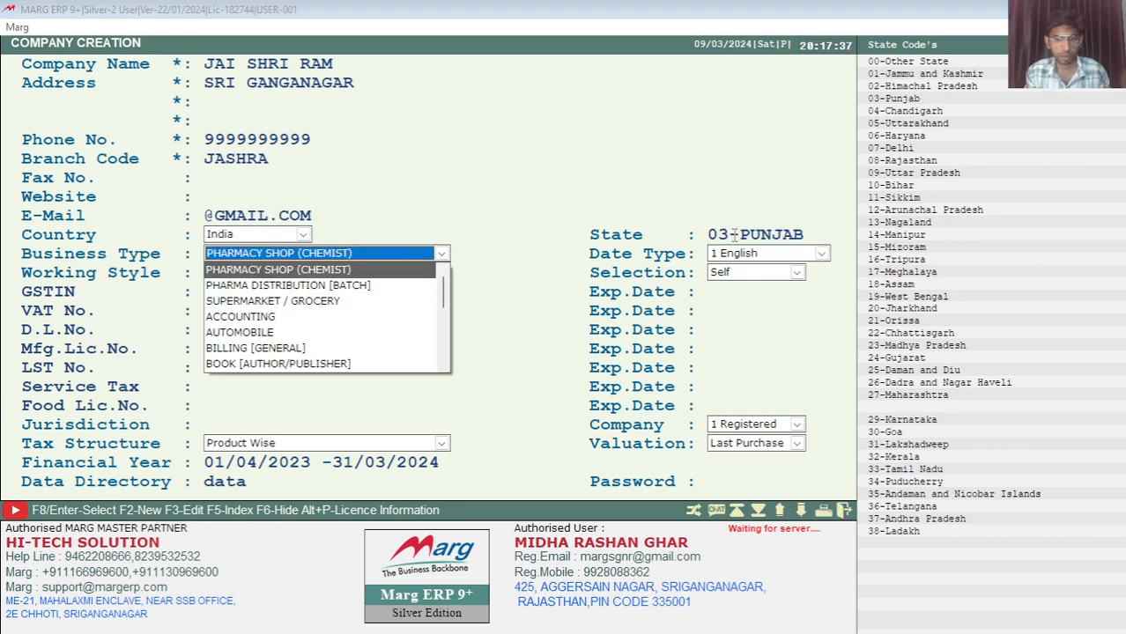
key("Return")
key("BackSpace")
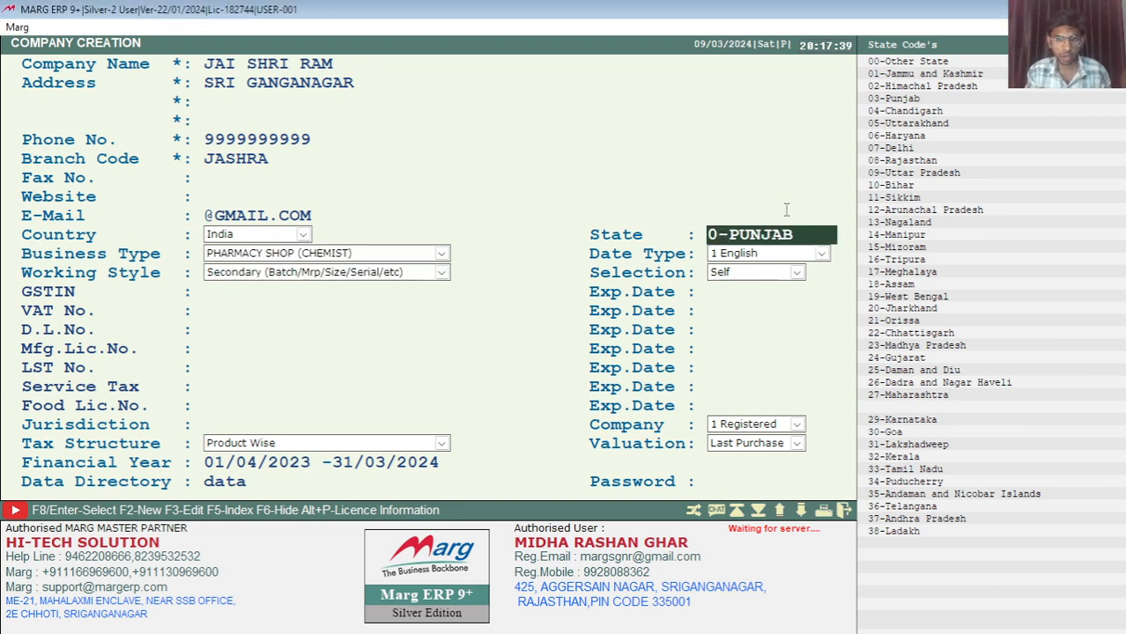
type("8")
key("Return")
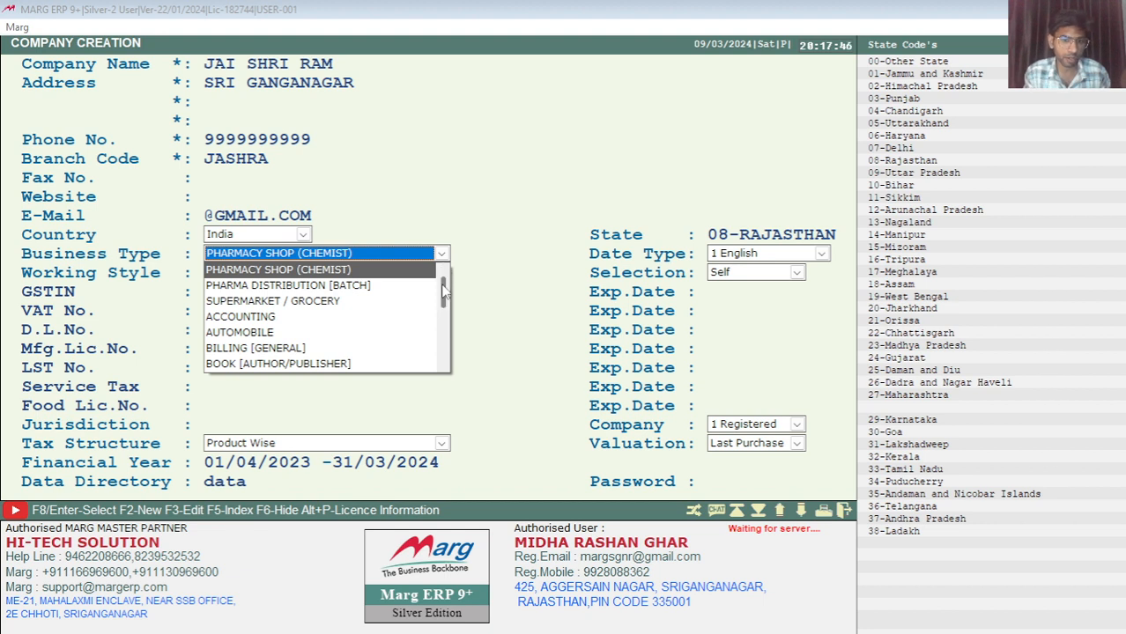
Browse the Business Type list and confirm FMCG DISTRIBUTOR [MRP WISE] instead of PHARMACY SHOP (CHEMIST)
scroll(444, 288, "down", 1)
scroll(445, 288, "up", 1)
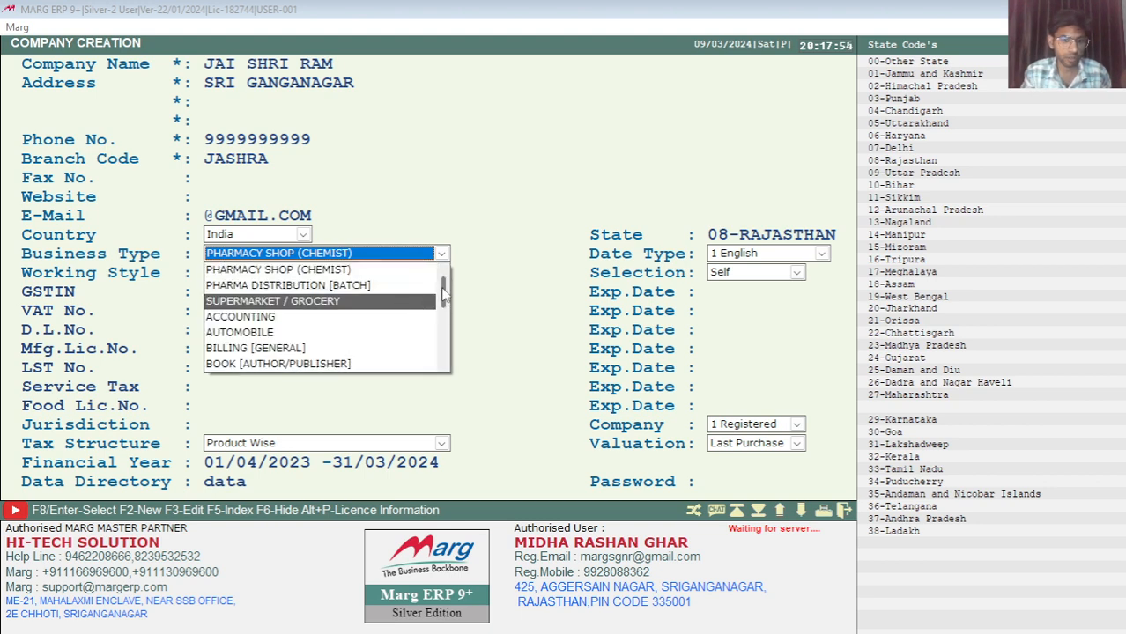
scroll(444, 299, "down", 1)
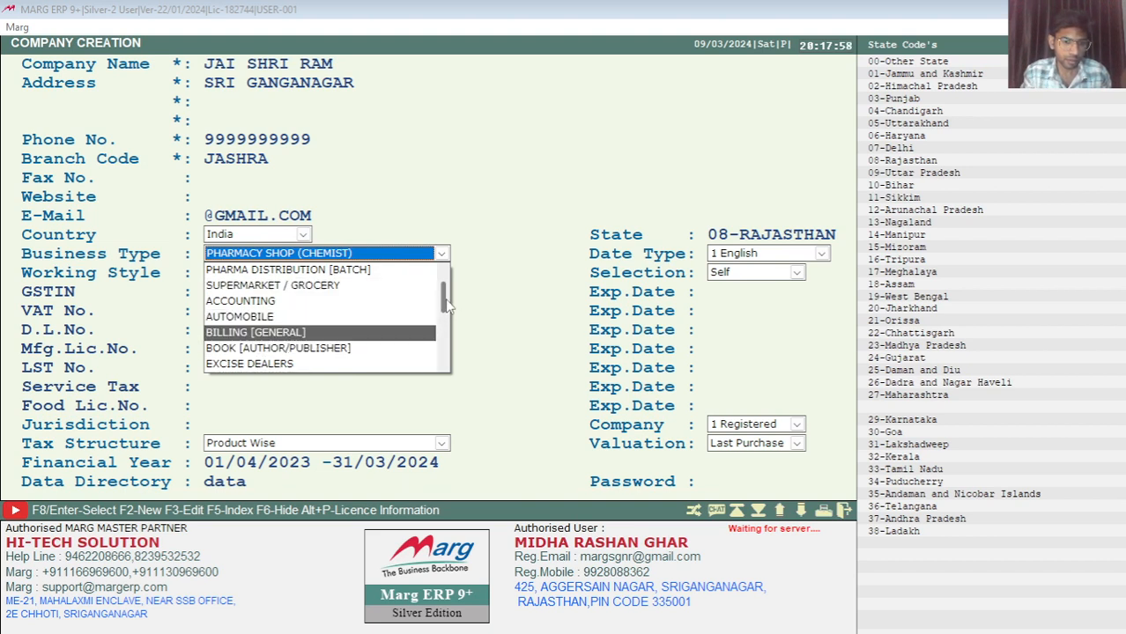
scroll(446, 304, "up", 1)
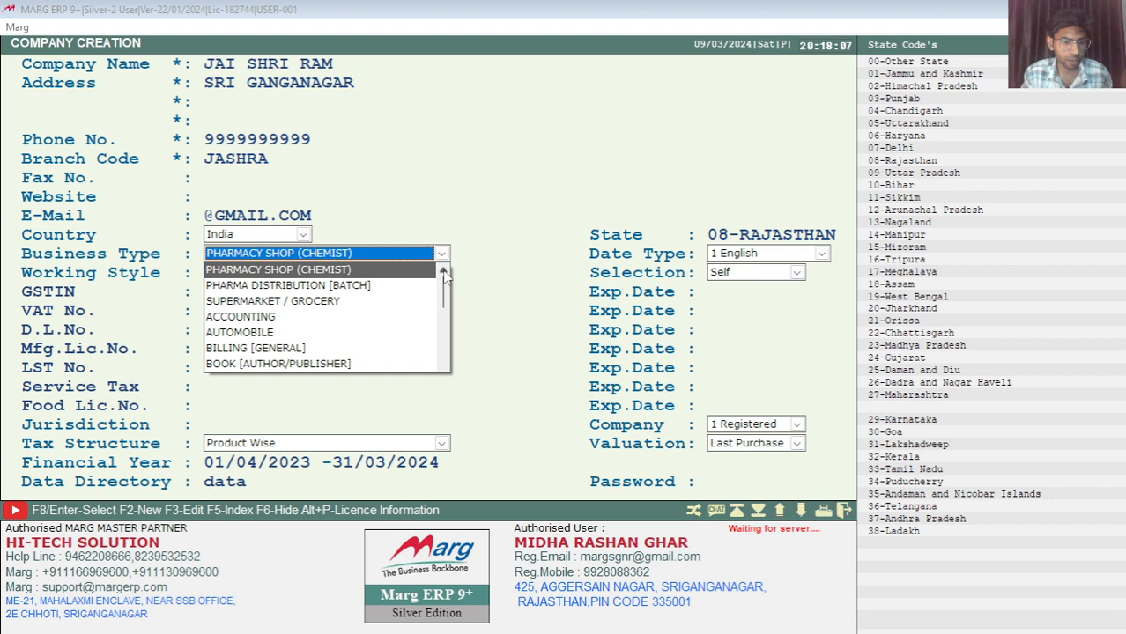
key("Down")
key("Down")
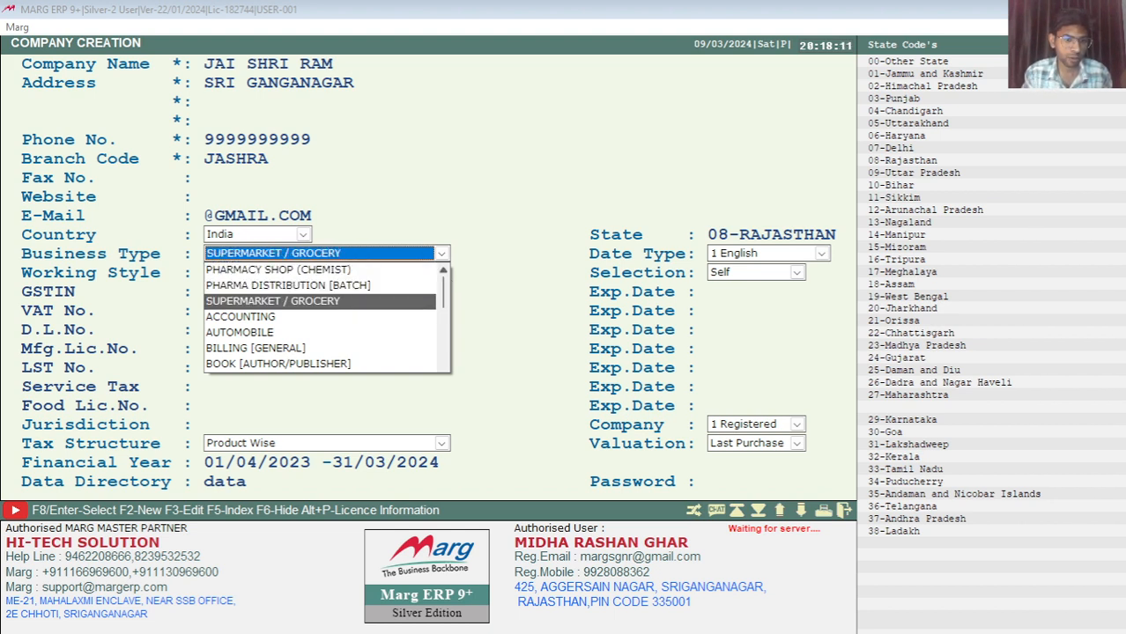
key("Down")
key("Down")
key("Down")
key("Down")
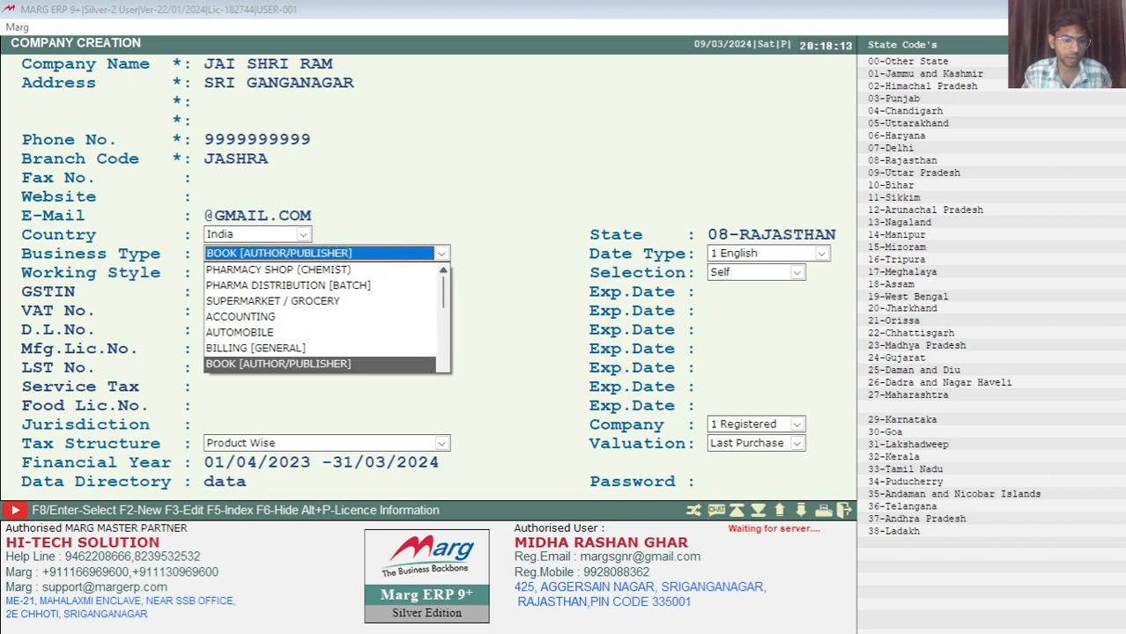
key("Down")
key("Down")
key("Down")
key("Up")
key("Up")
key("Down")
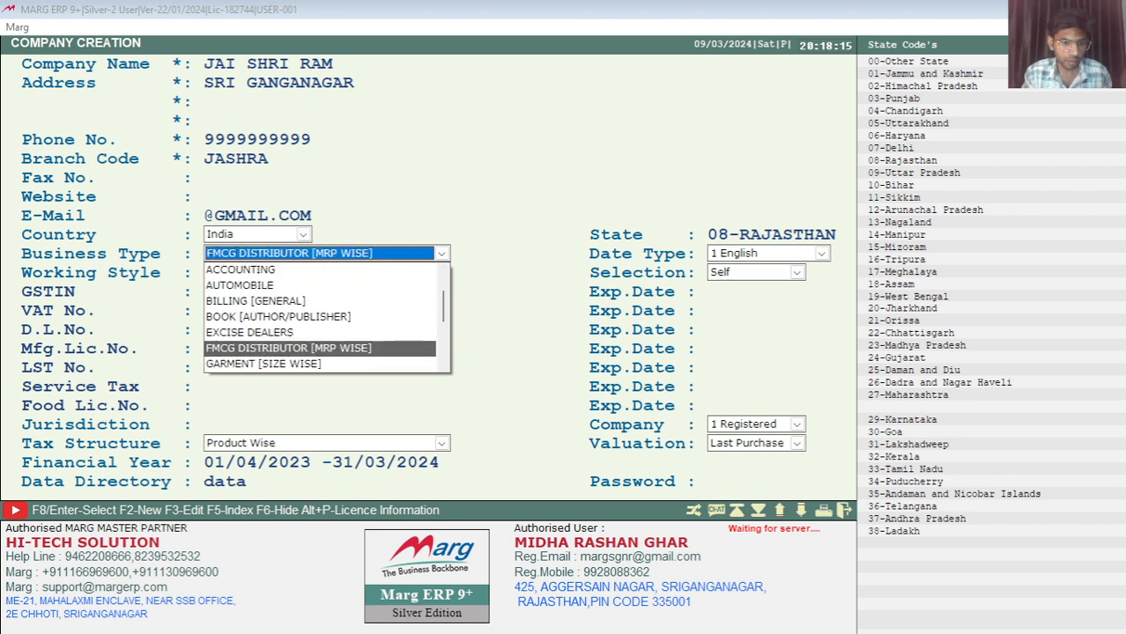
key("Down")
key("Down")
key("Up")
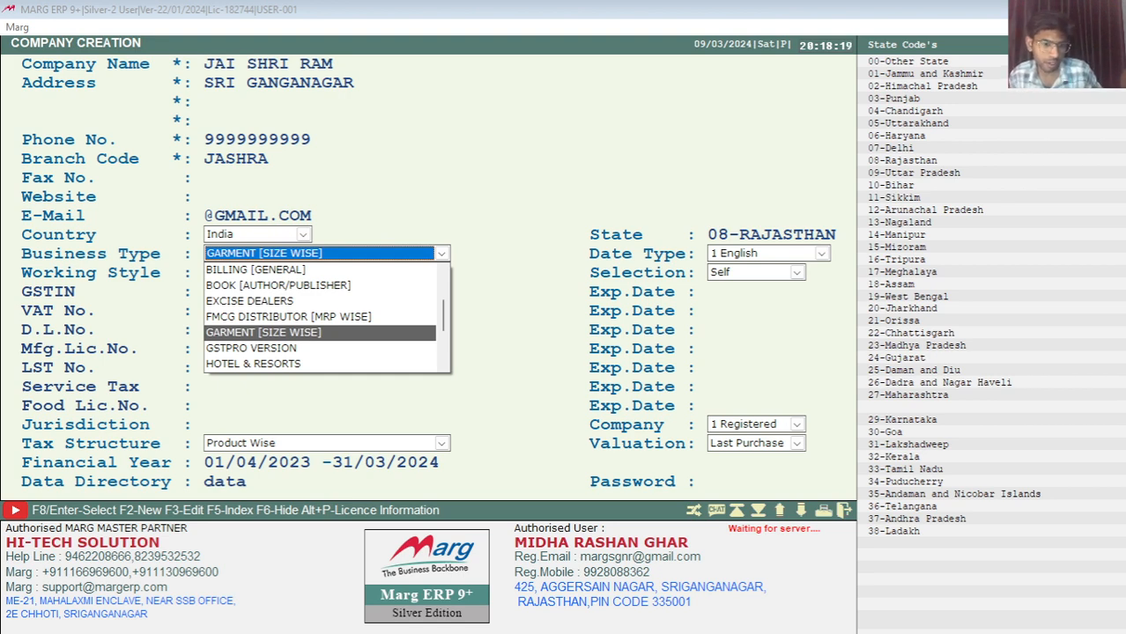
key("Down")
key("Down")
key("Down")
key("Down")
key("Down")
key("Down")
key("Down")
key("Down")
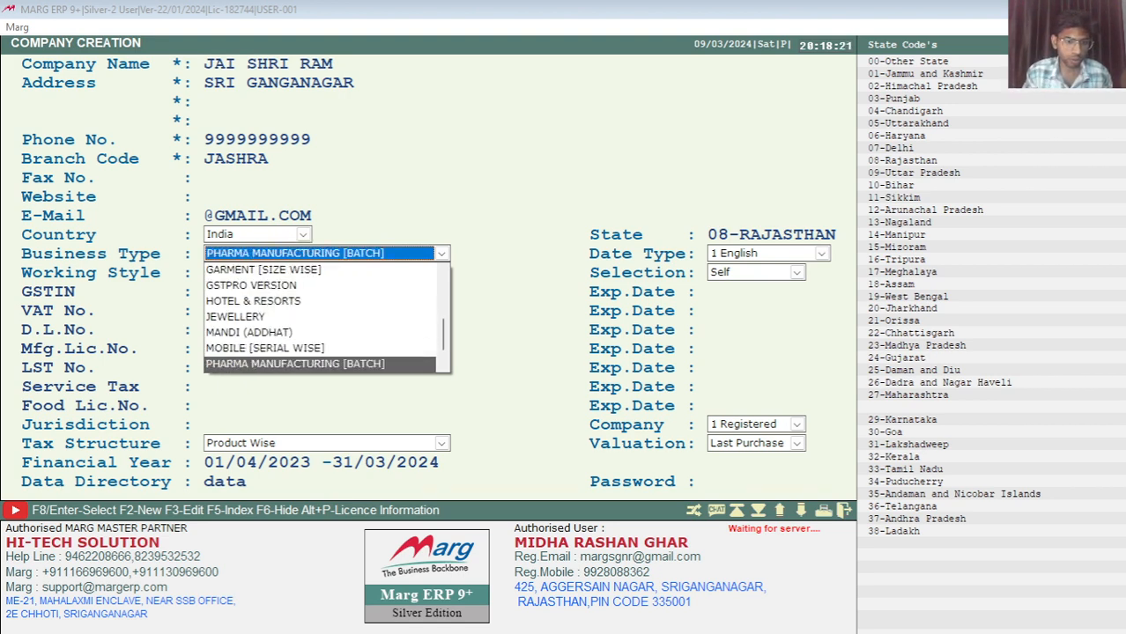
key("Up")
key("Up")
key("Up")
key("Up")
key("Up")
key("Up")
key("Up")
key("Up")
key("Up")
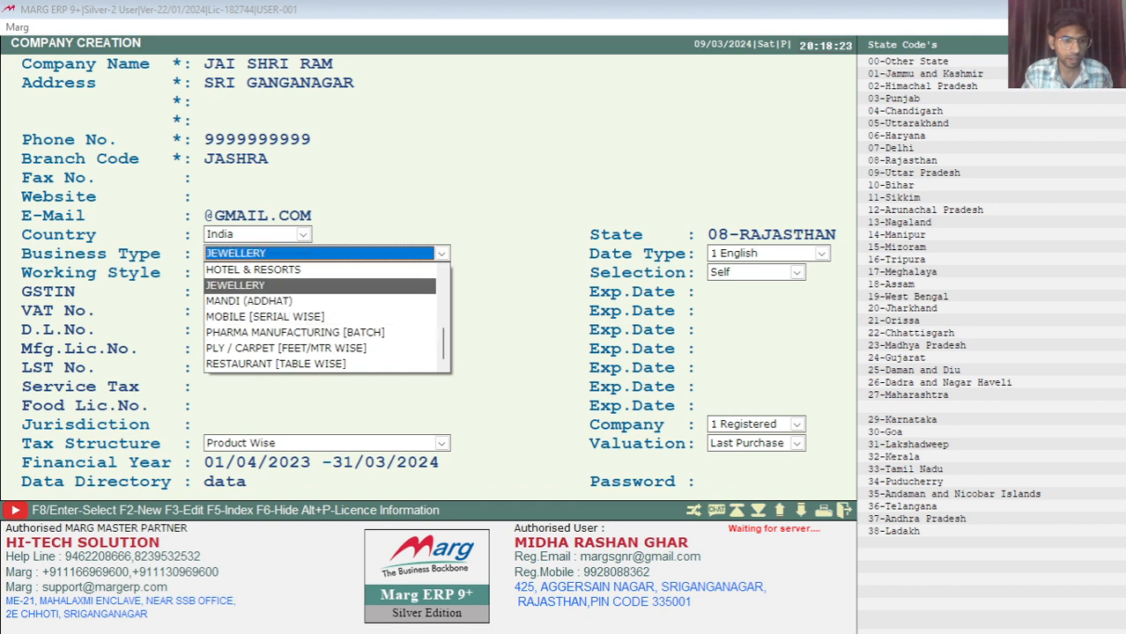
key("Down")
key("Down")
key("Down")
key("Down")
key("Down")
key("Down")
key("Down")
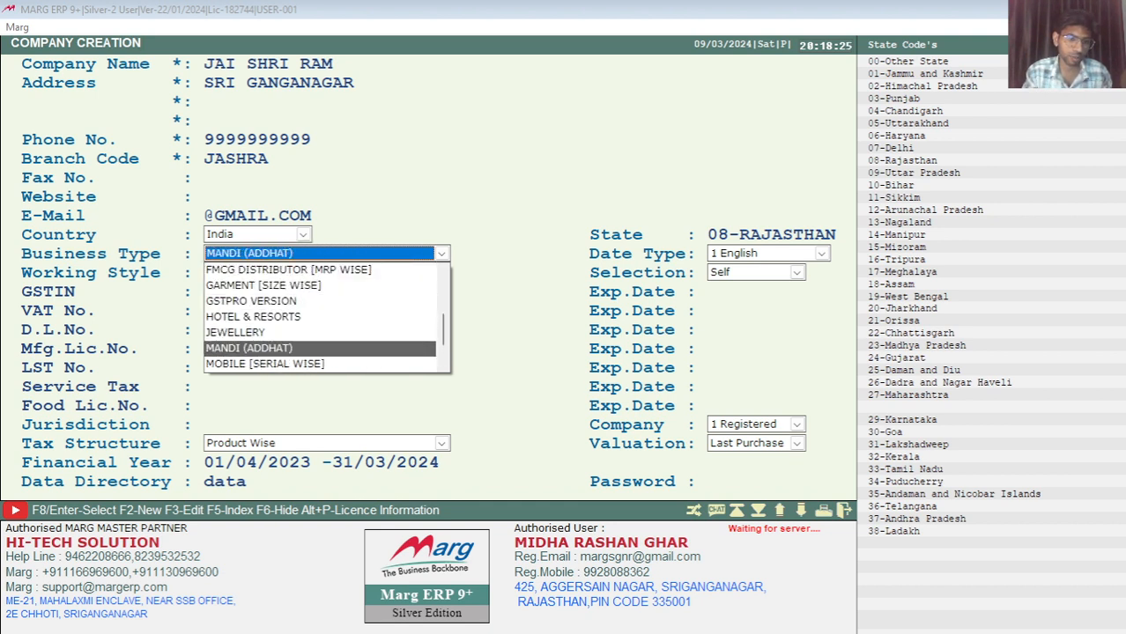
key("Down")
key("Down")
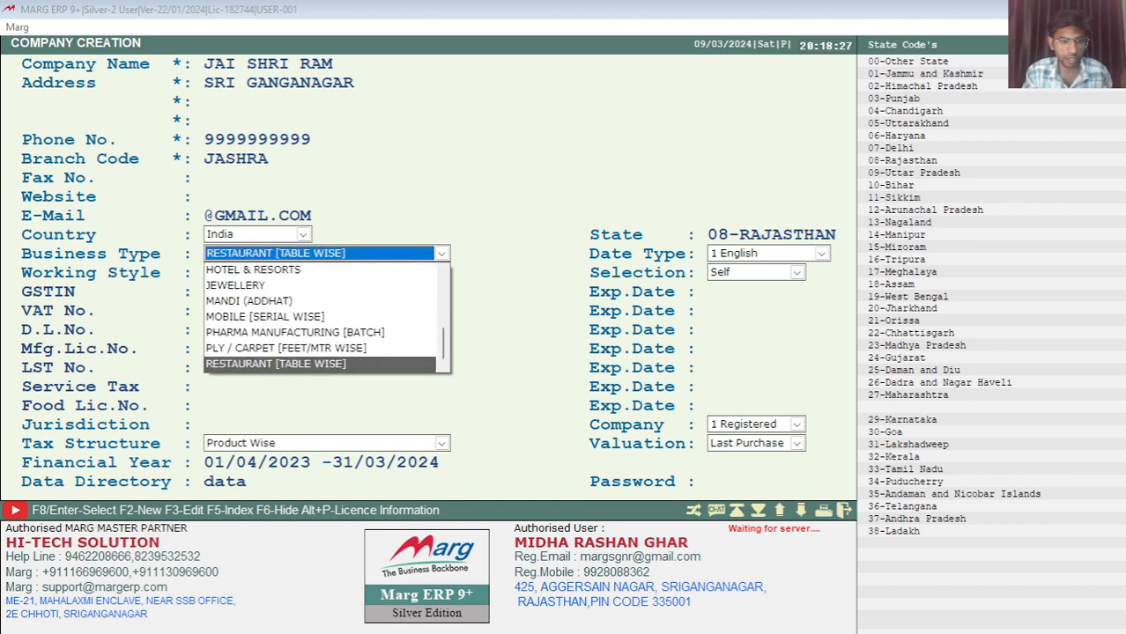
key("Up")
key("Up")
key("Up")
key("Up")
key("Up")
key("Up")
key("Up")
key("Up")
key("Up")
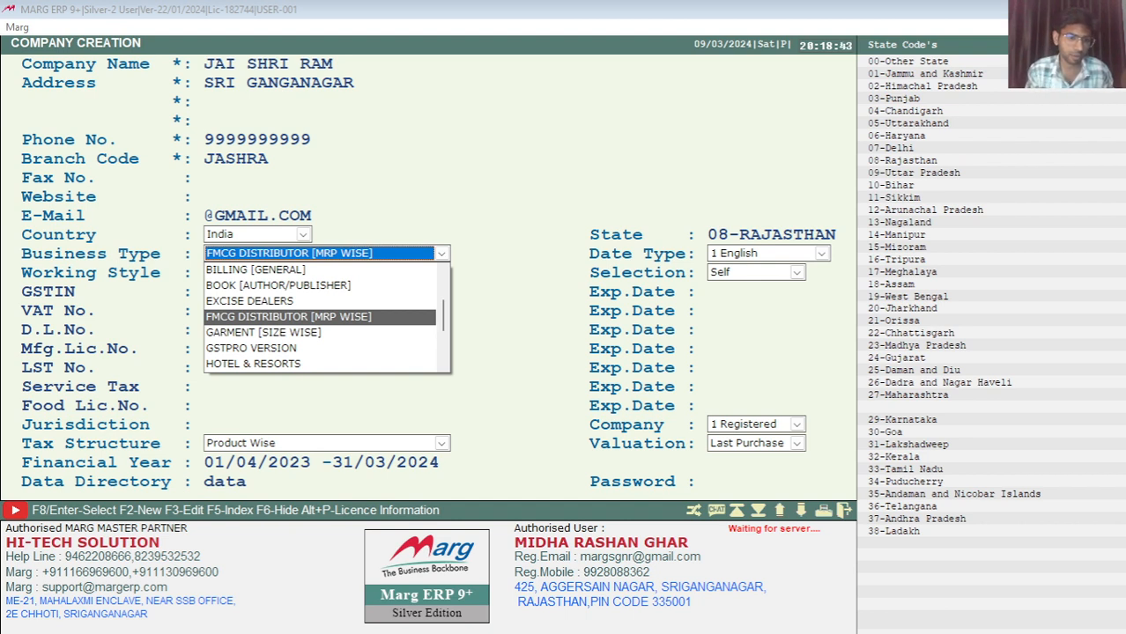
key("Return")
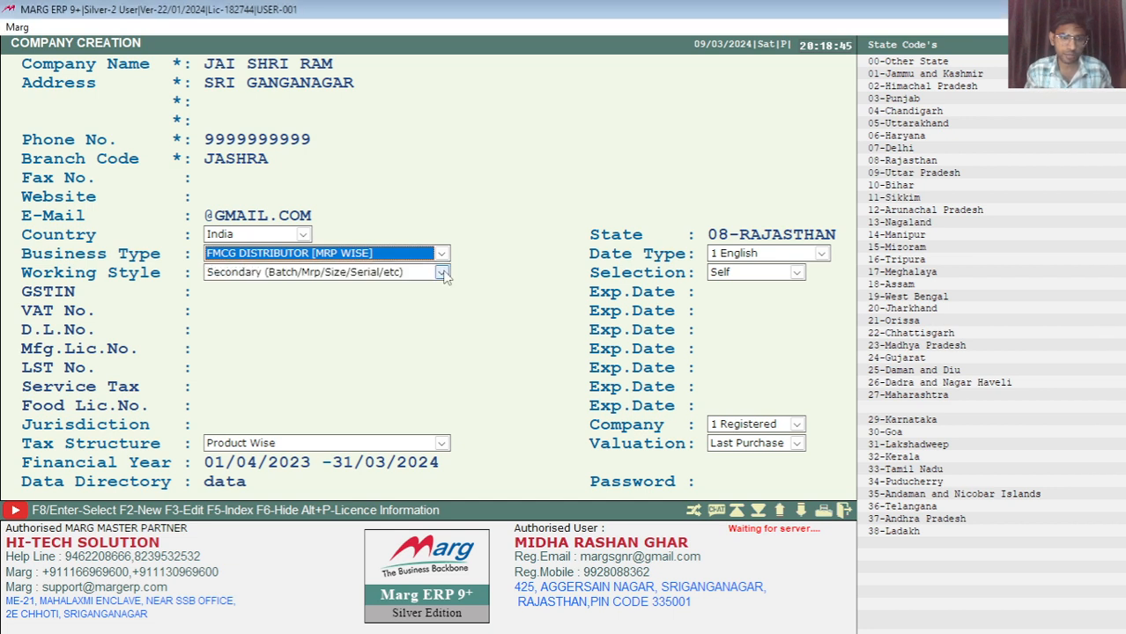
Pick Normal W/o Secondary from the Working Style dropdown and advance to GSTIN
key("Return")
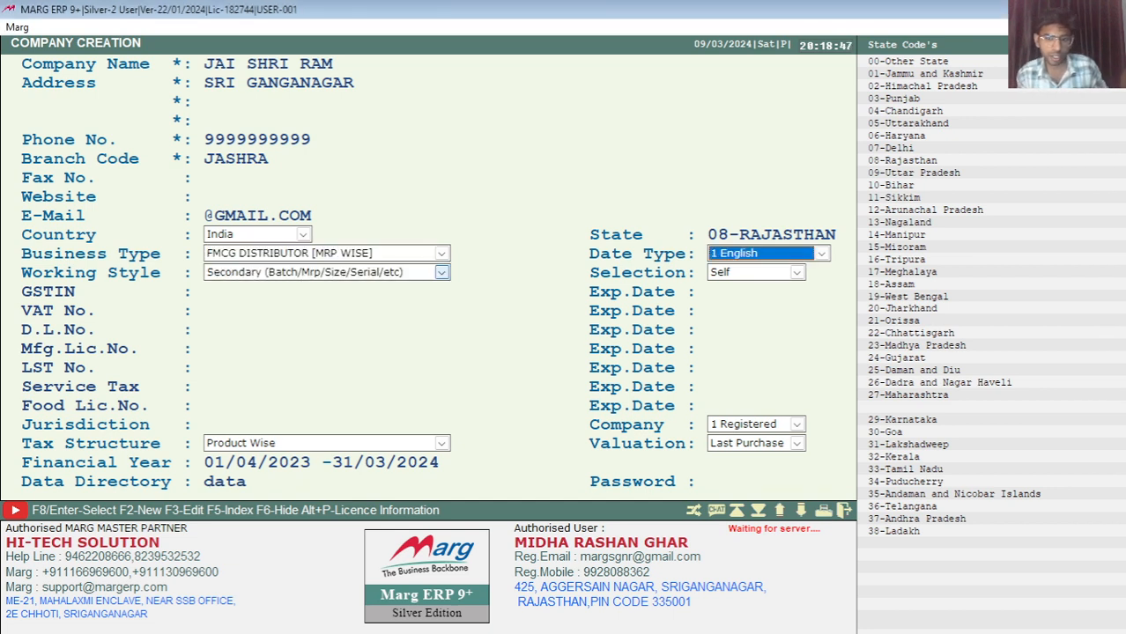
left_click(443, 274)
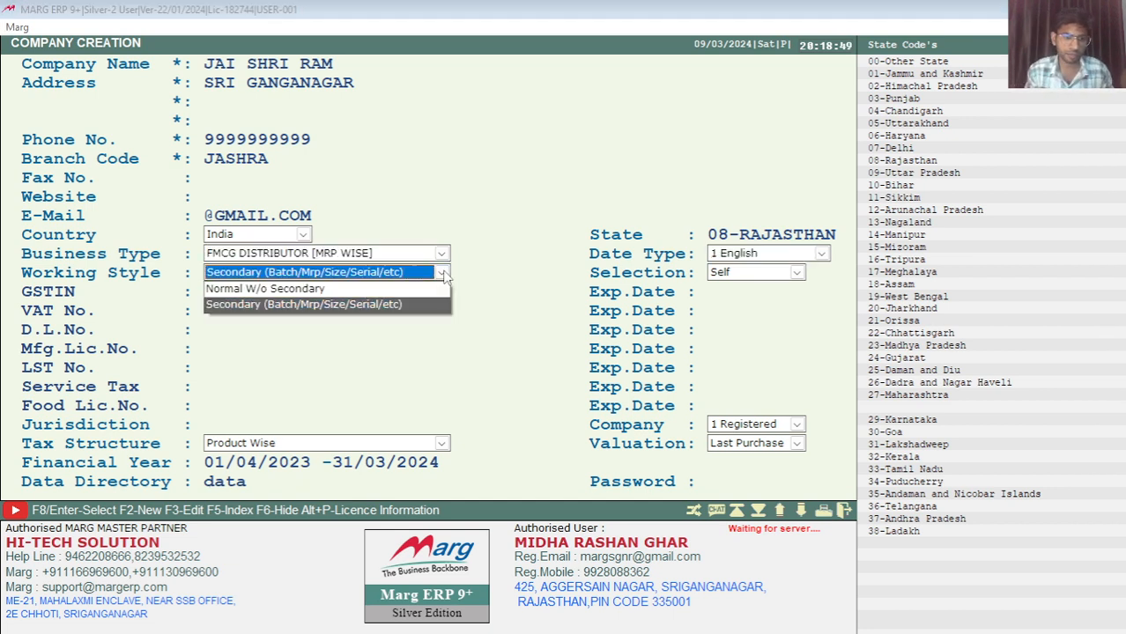
key("Up")
key("Down")
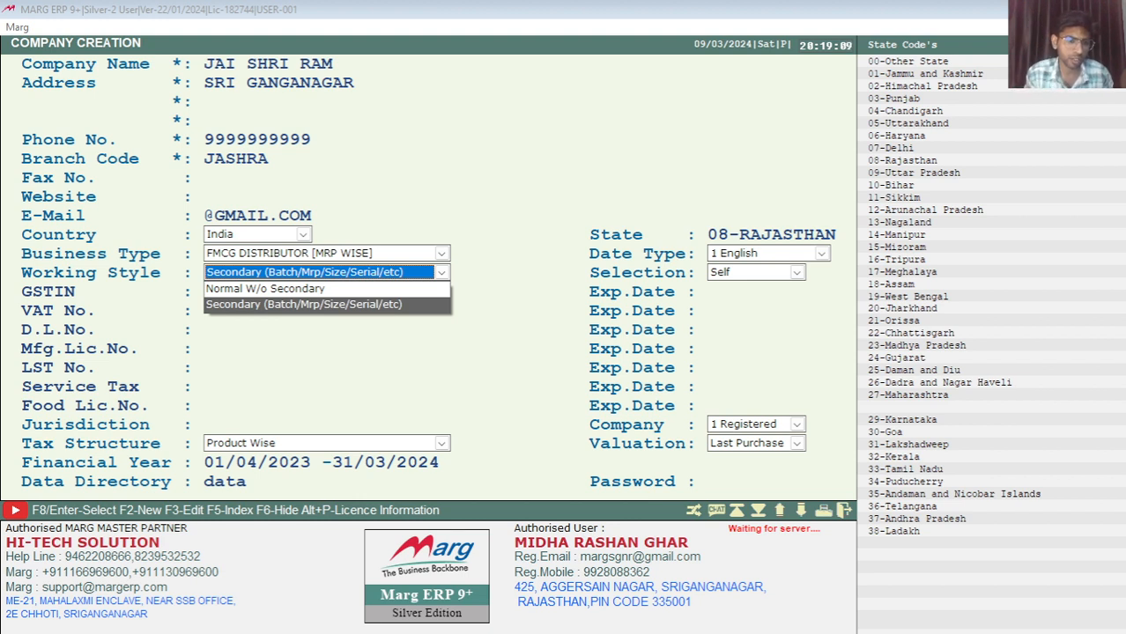
key("Up")
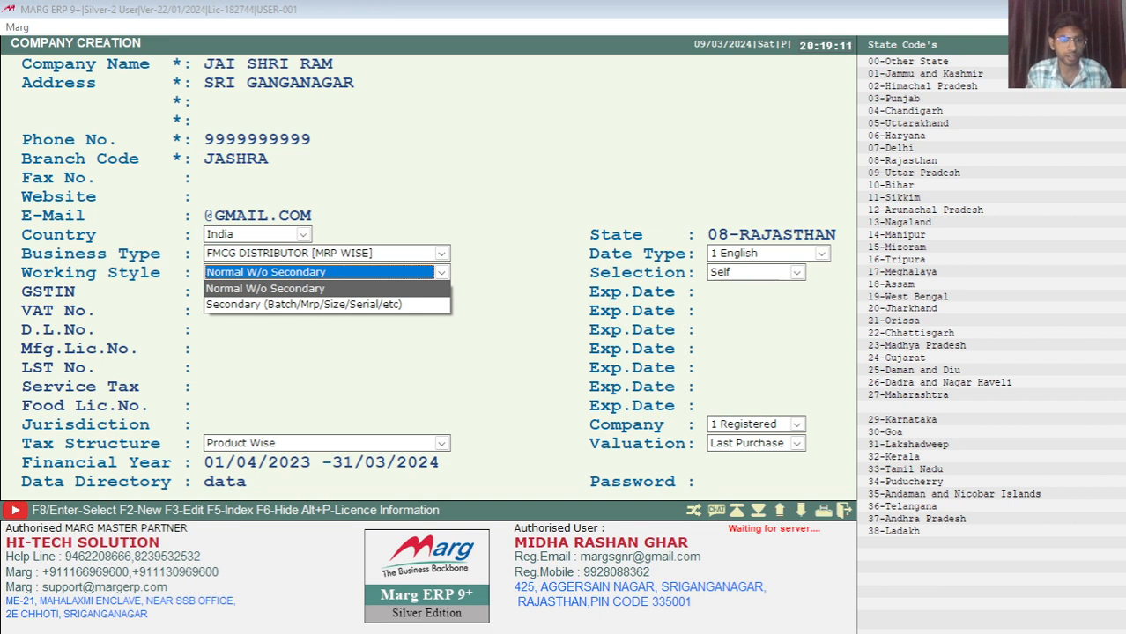
left_click(442, 273)
key("Return")
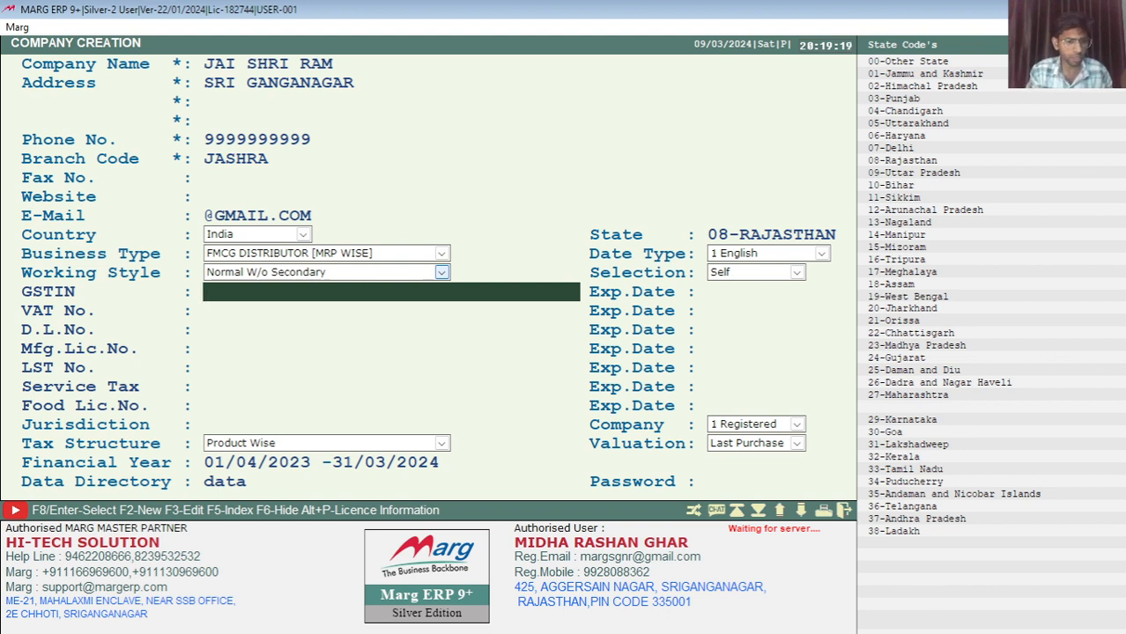
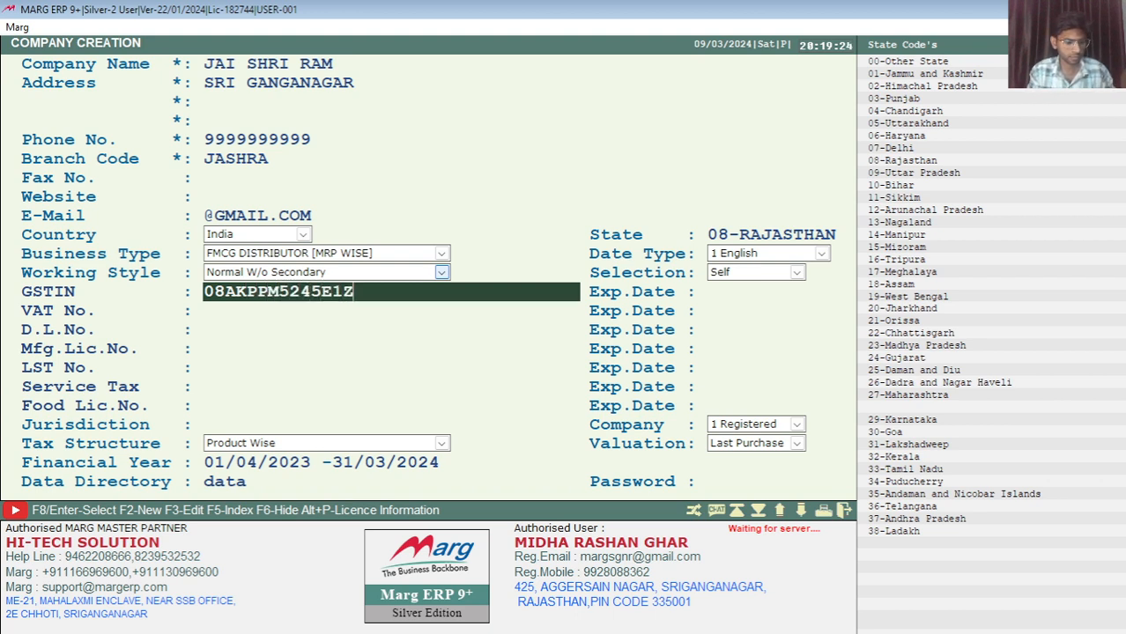
Type the company's GSTIN and skip the GST expiry date
key("Return")
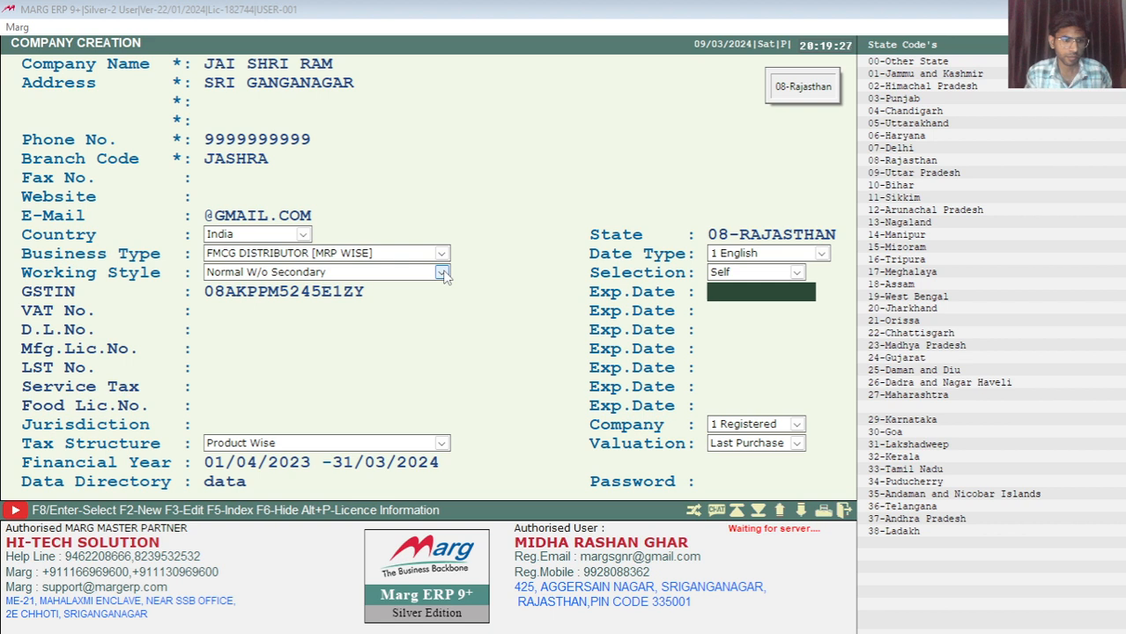
key("Return")
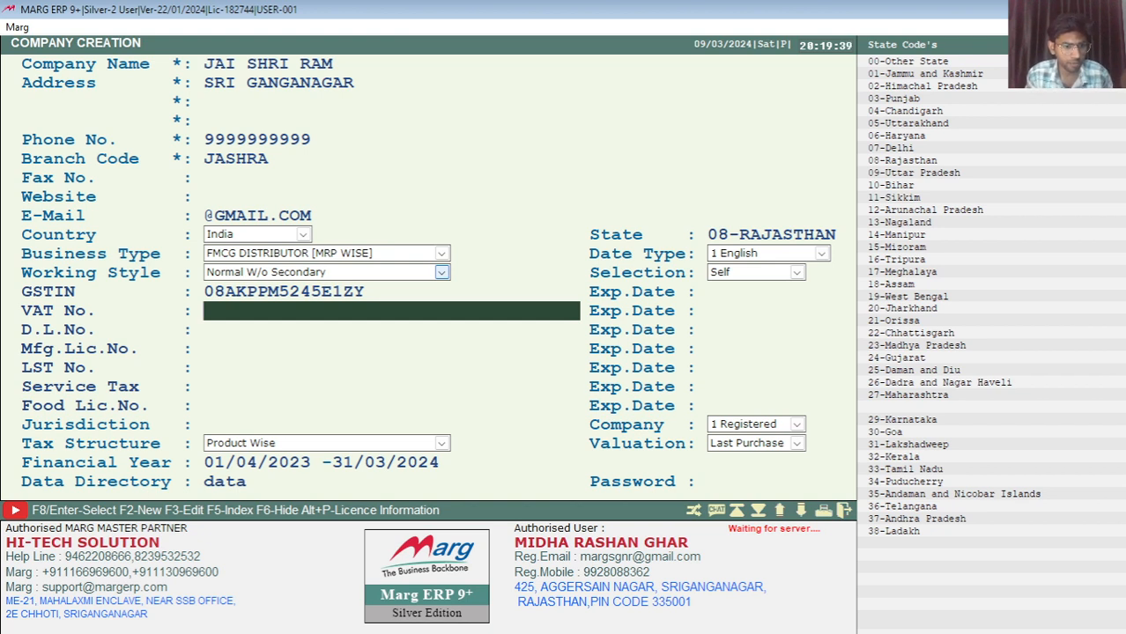
Leave the VAT, D.L., Mfg.Lic., LST and Food Lic. fields blank and enter jurisdiction SRI GANGANAGAR
key("Return")
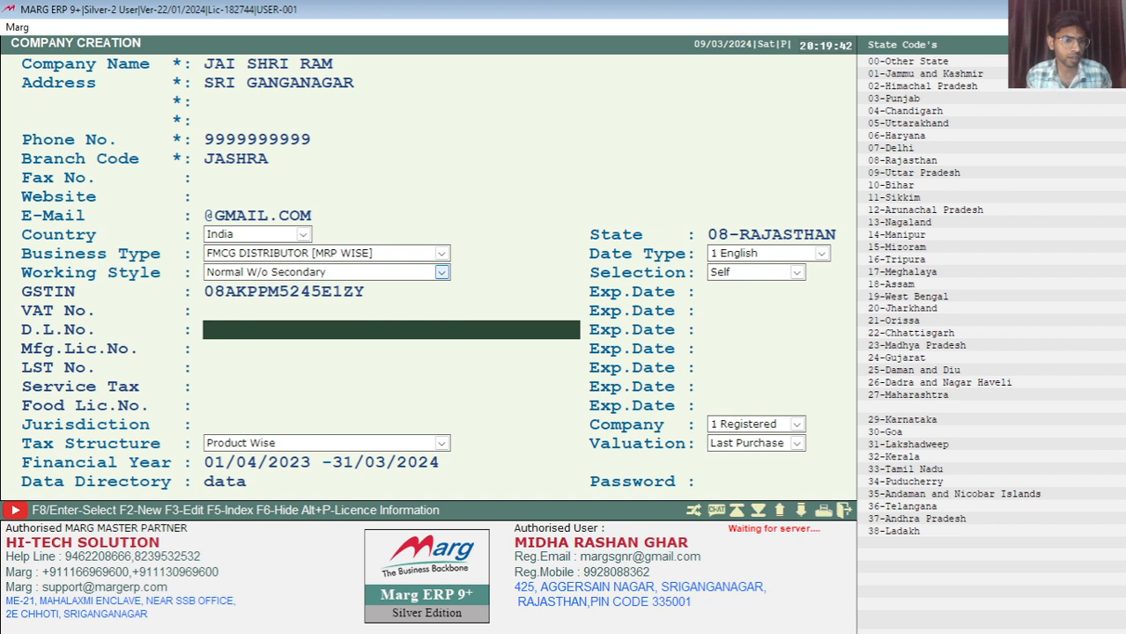
key("Return")
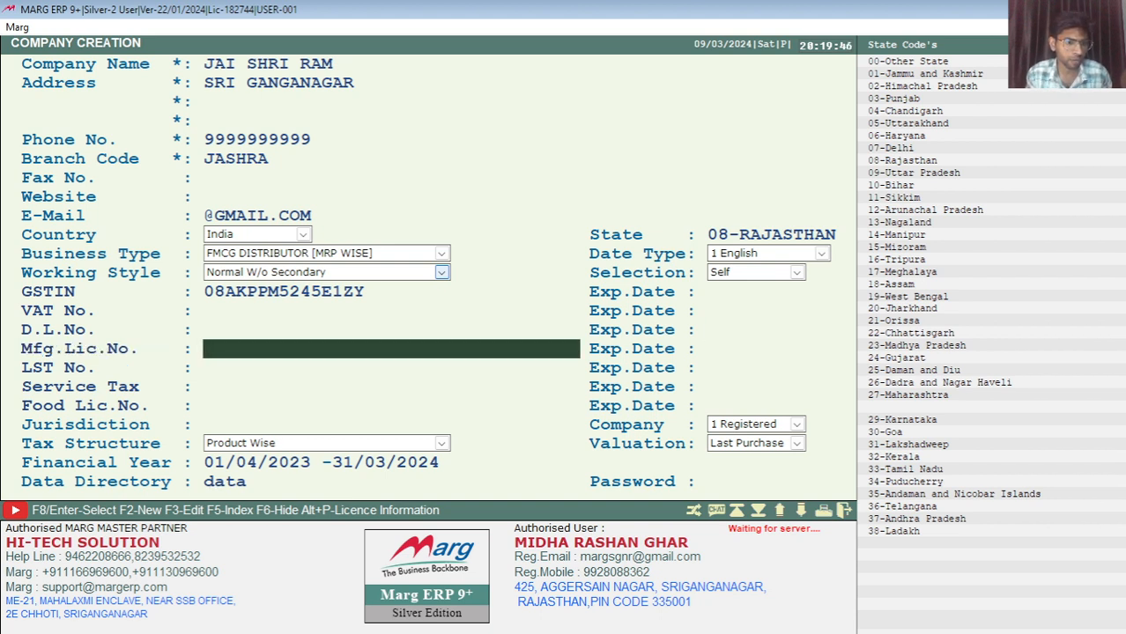
key("Return")
key("Return")
key("Return")
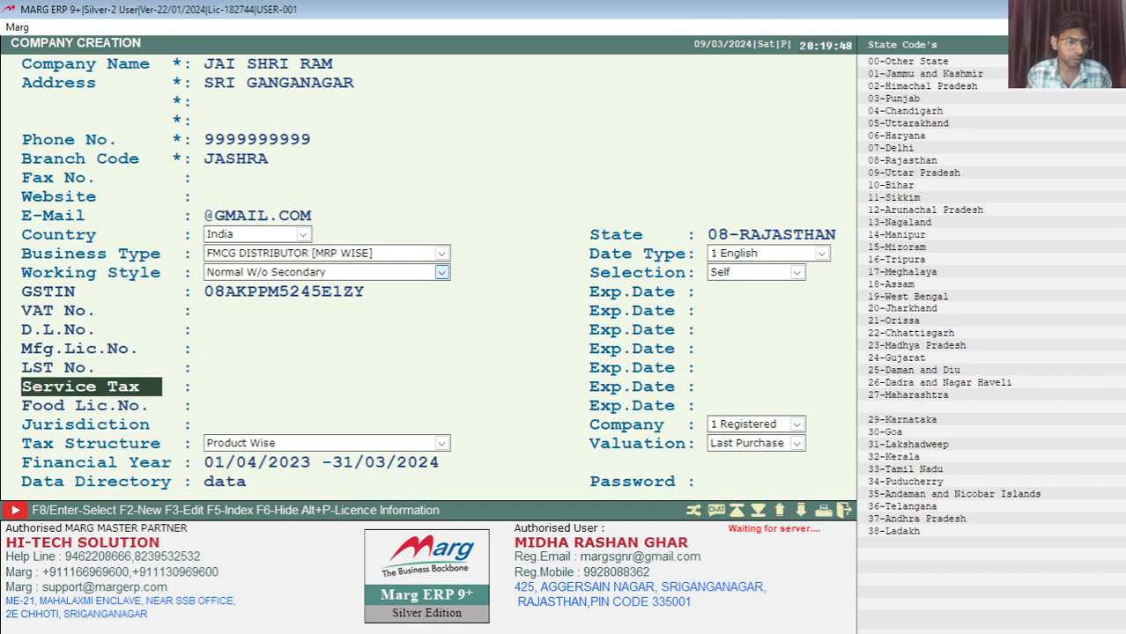
key("Return")
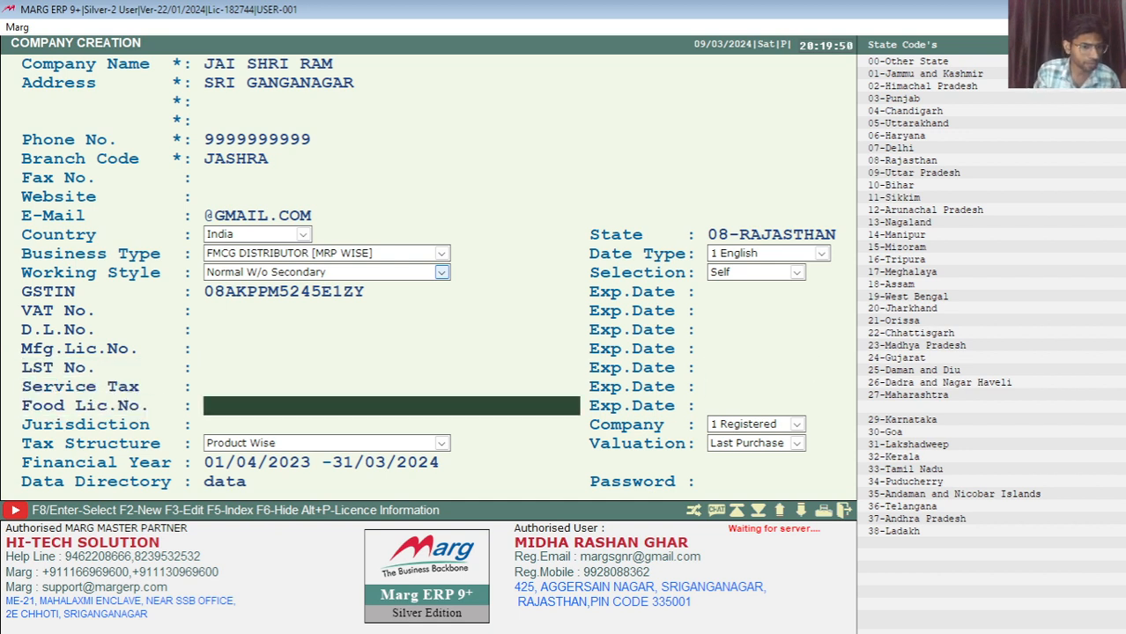
key("Return")
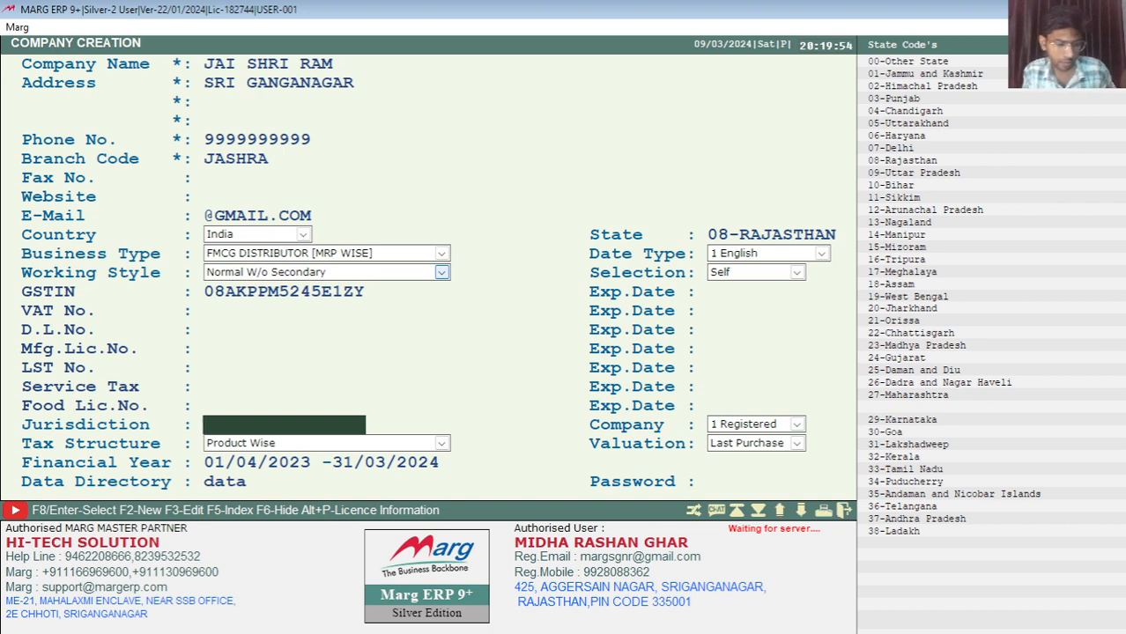
type("S")
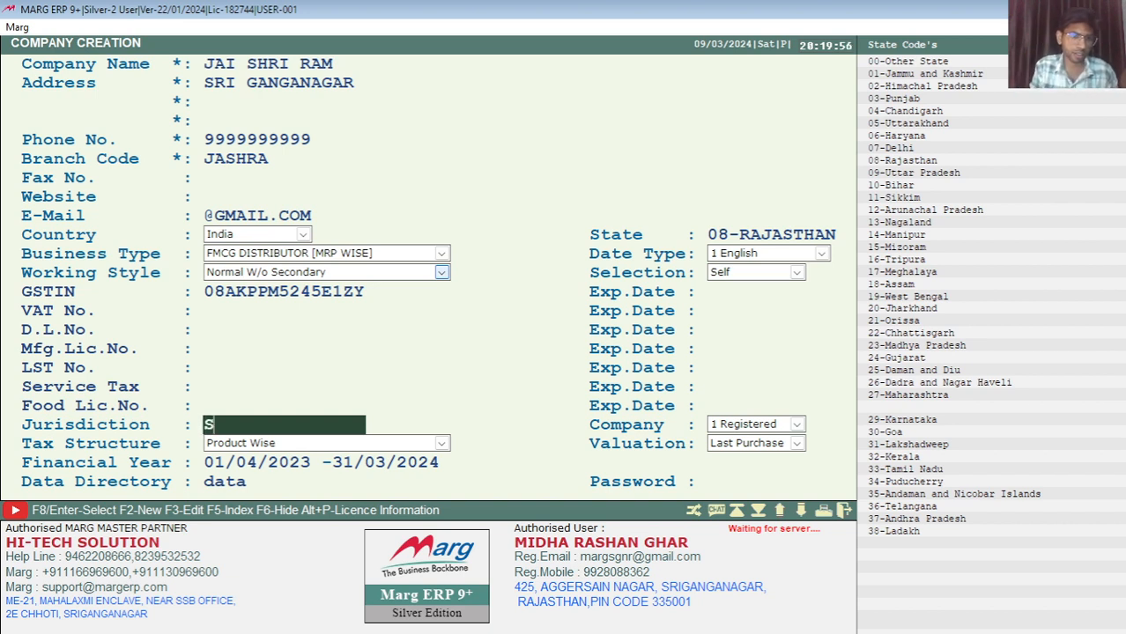
type("RI GANGANAGAR")
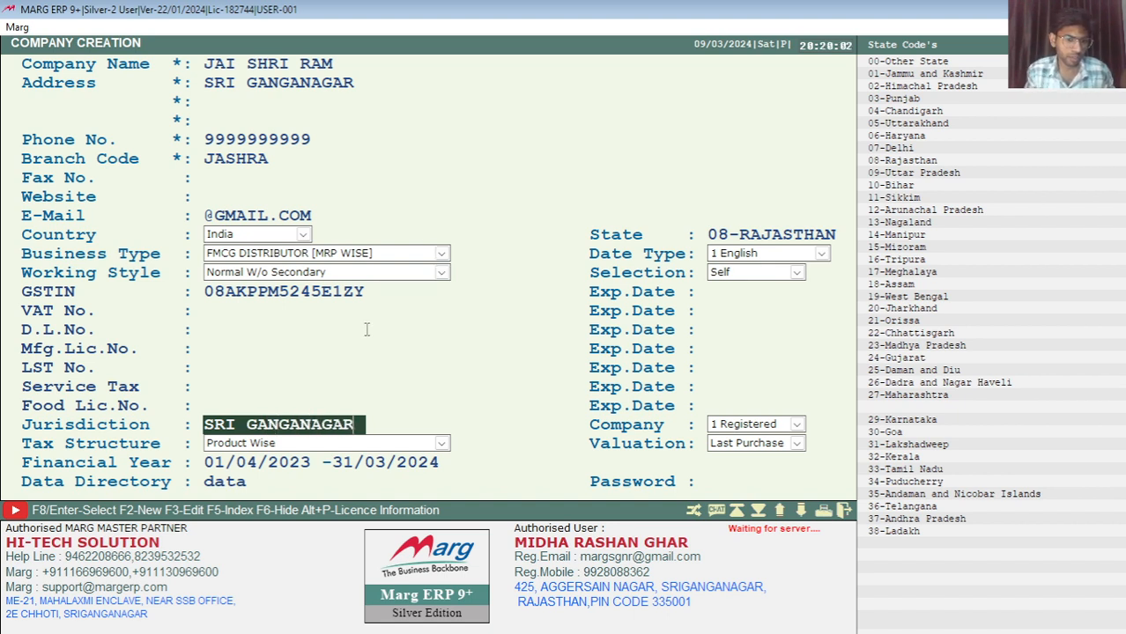
key("Return")
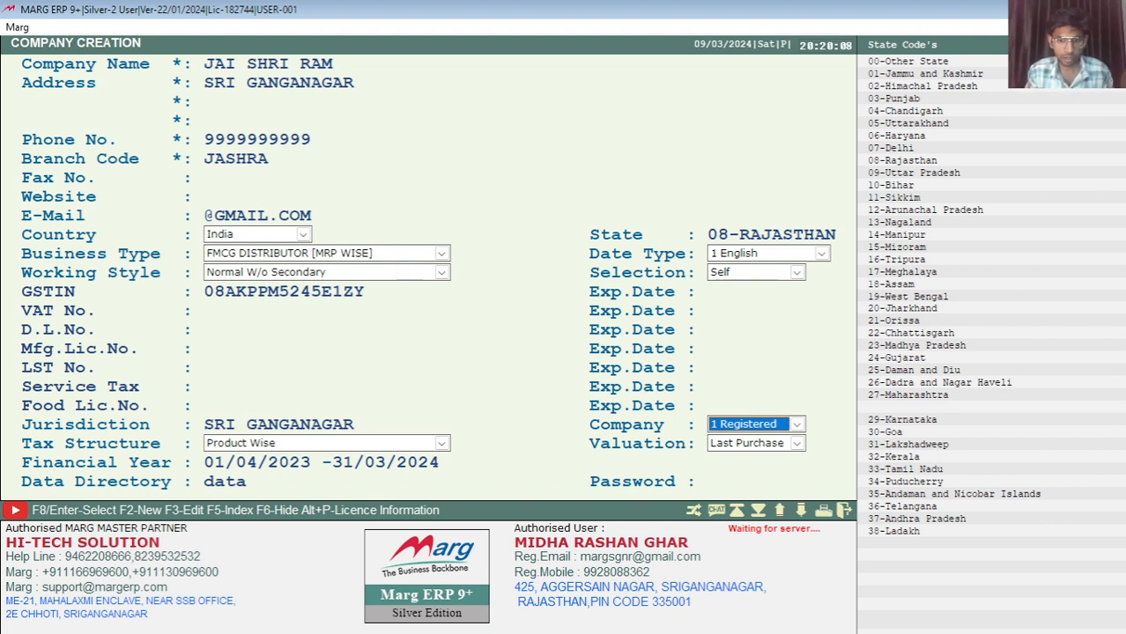
Keep the company type as 1 Registered and the tax structure as Product Wise
left_click(797, 426)
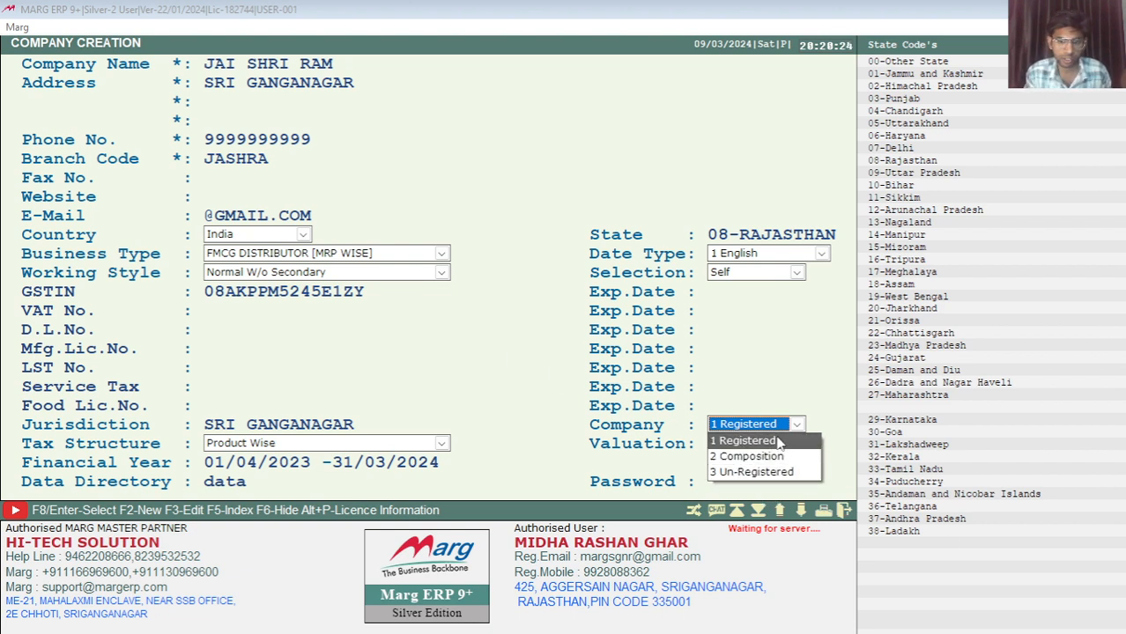
left_click(779, 443)
key("Return")
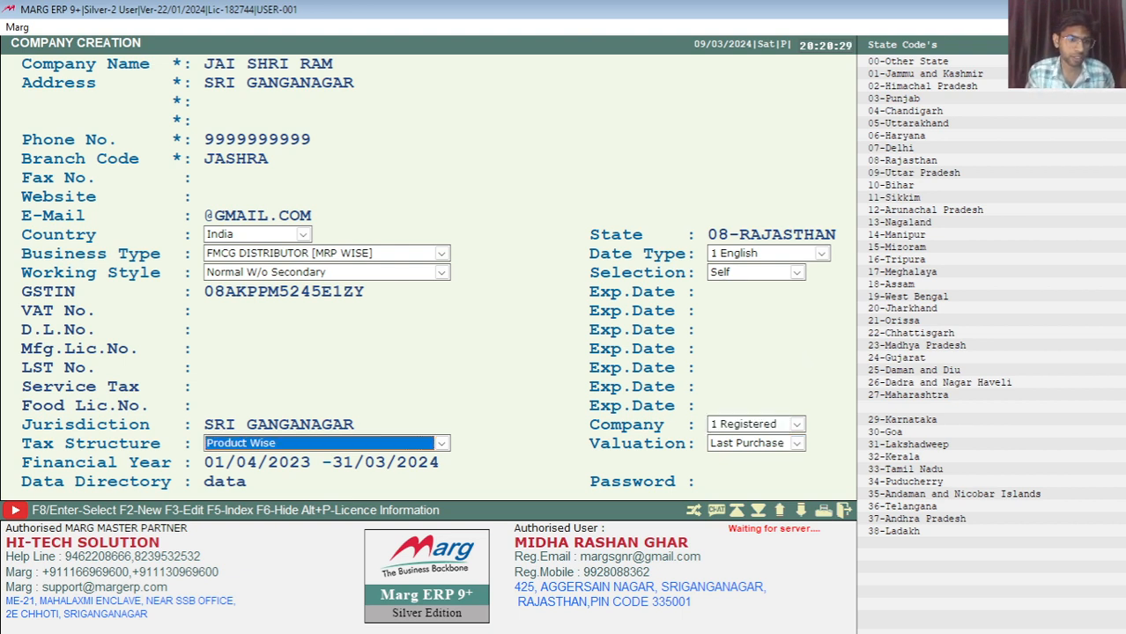
key("Return")
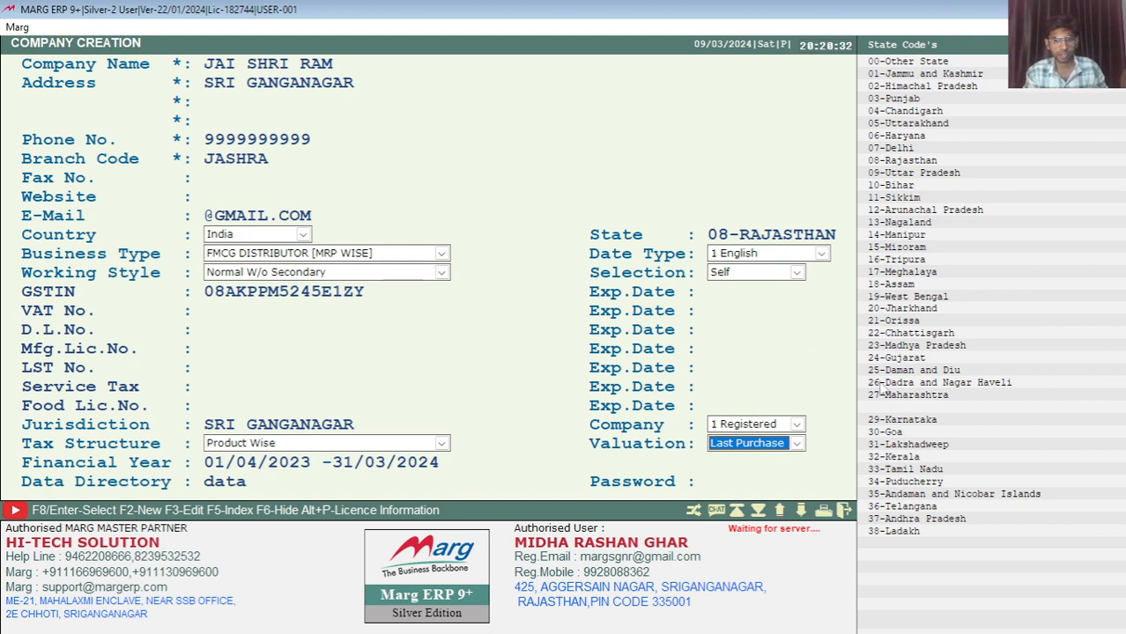
Keep Last Purchase valuation and accept the 01/04/2023–31/03/2024 financial year and data directory
left_click(797, 443)
left_click(800, 445)
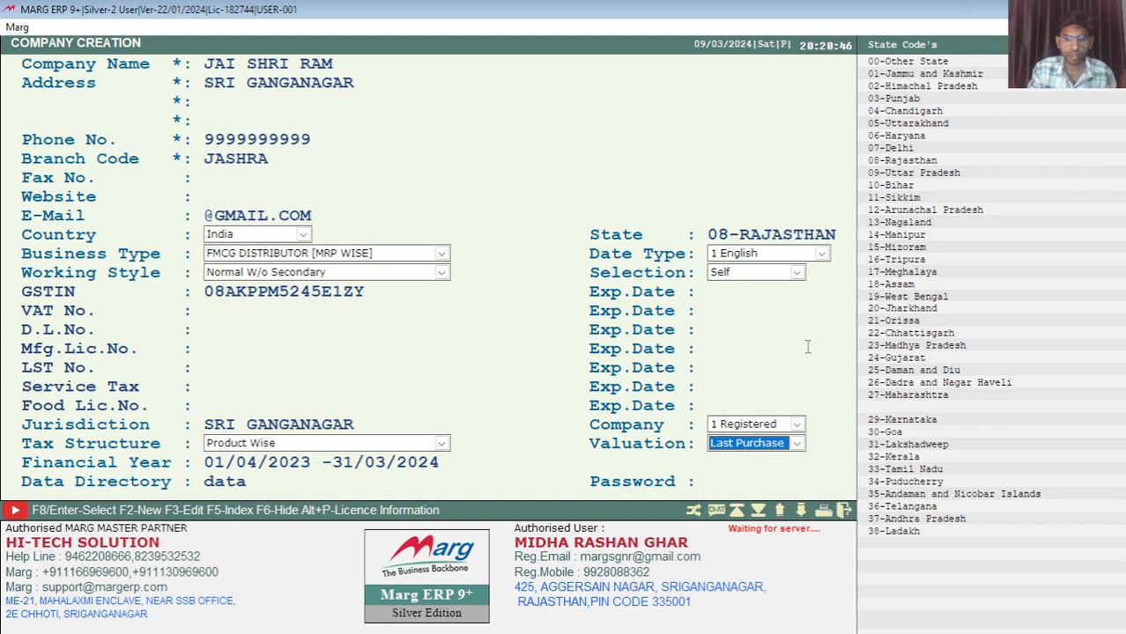
left_click(796, 446)
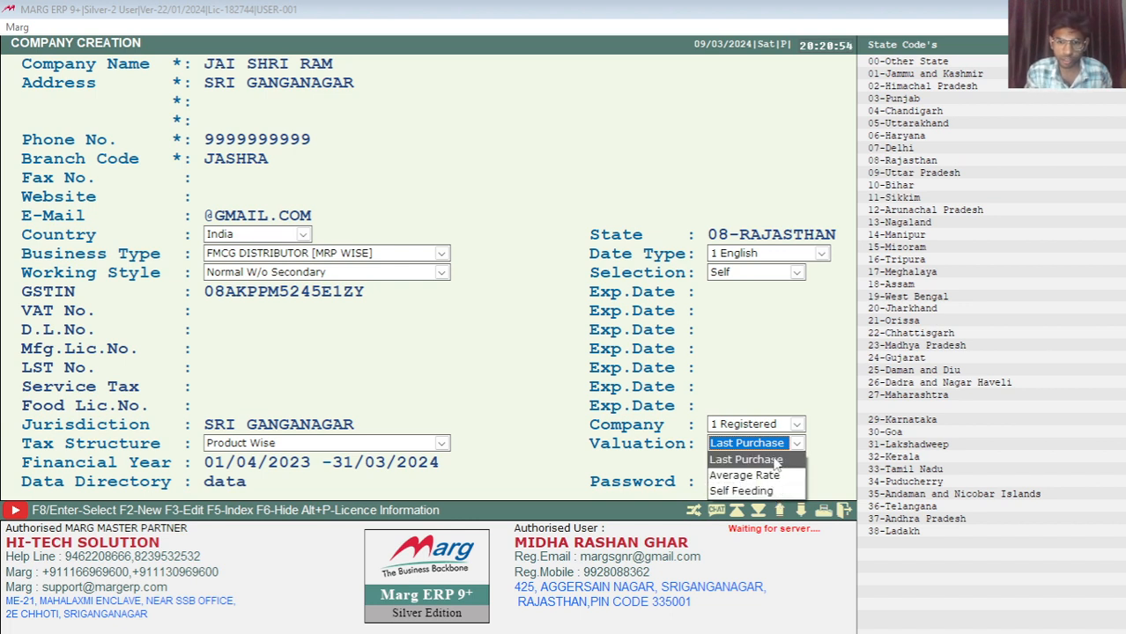
left_click(775, 460)
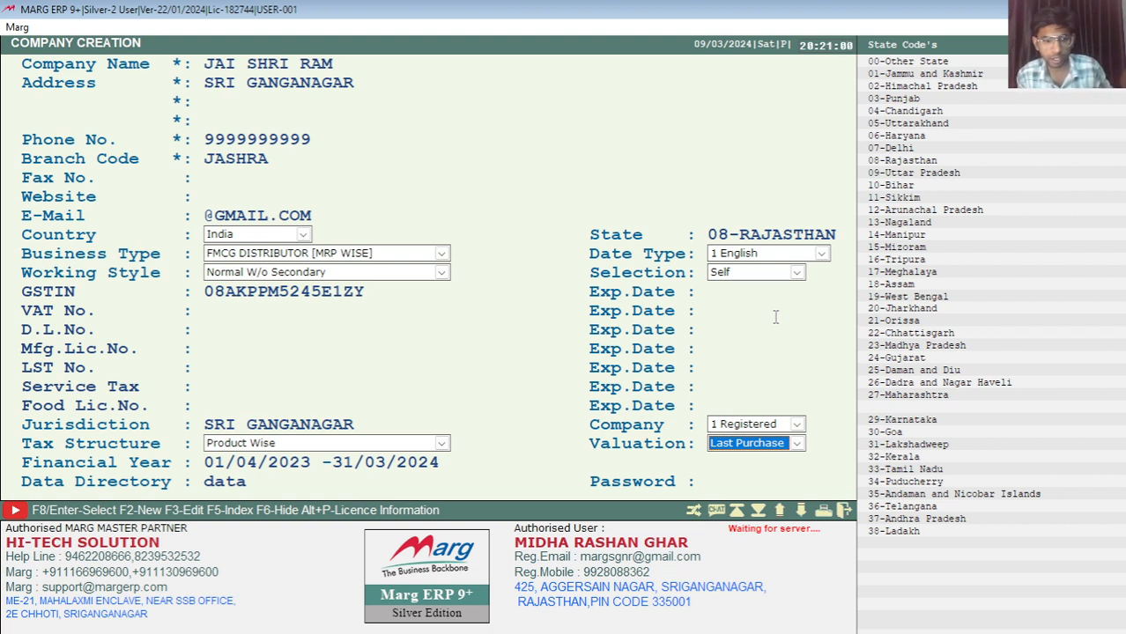
key("Return")
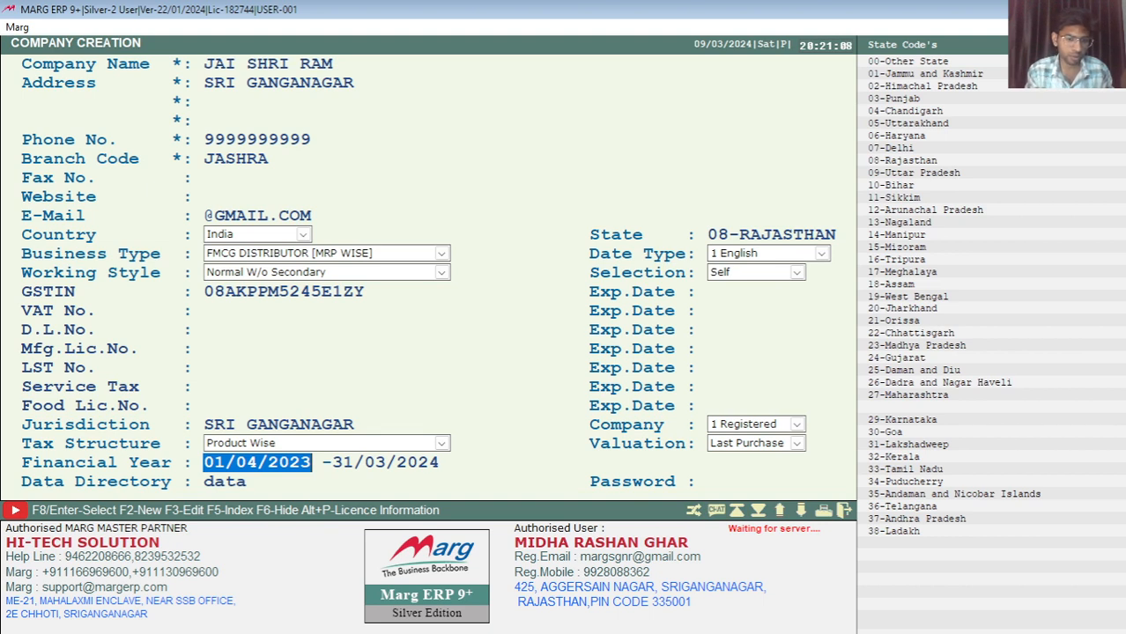
key("Return")
key("Return")
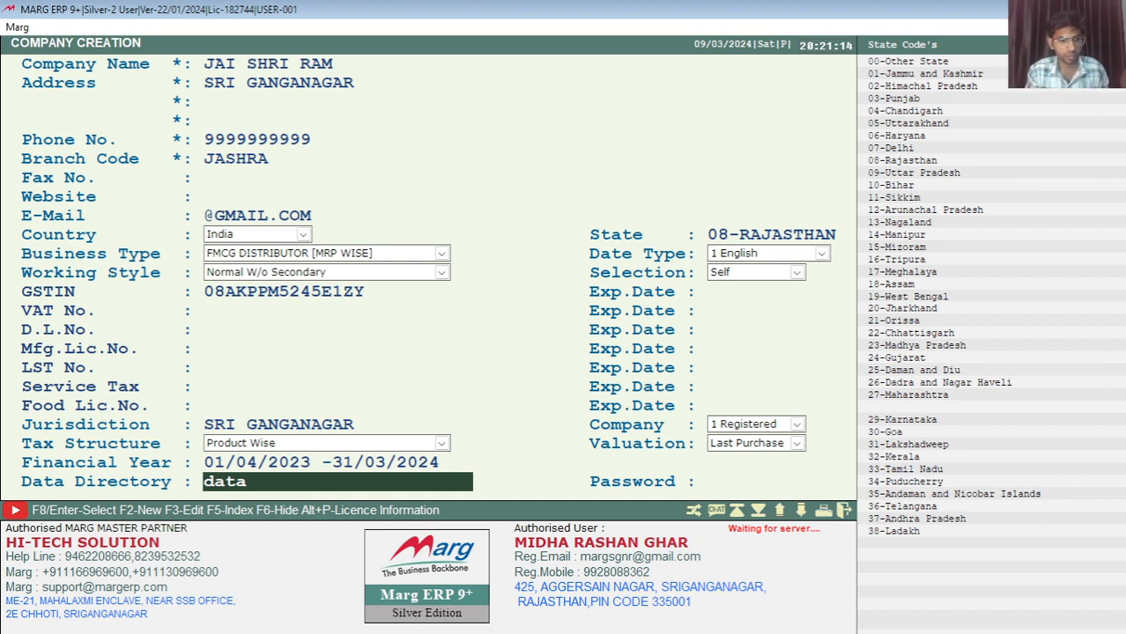
key("Return")
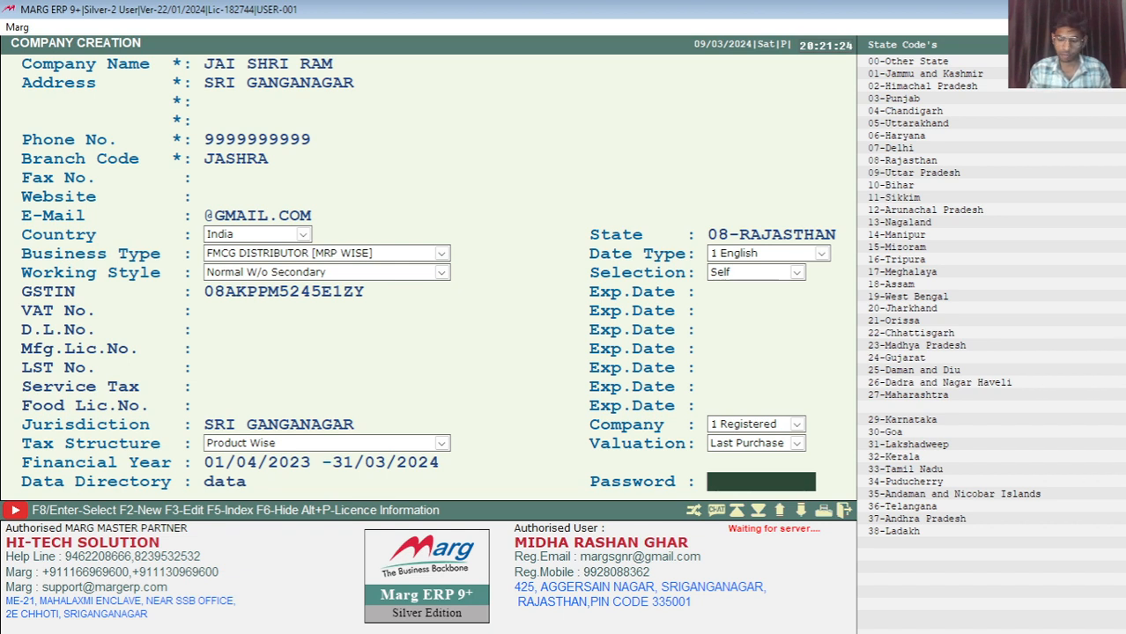
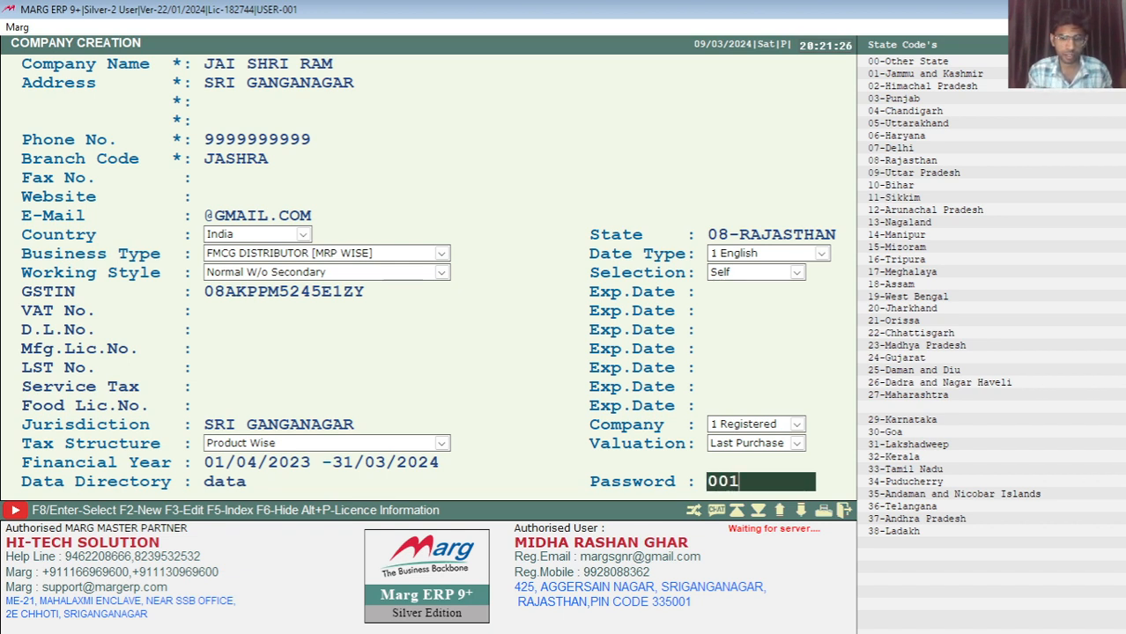
Enter the company password and confirm saving the new company
key("Return")
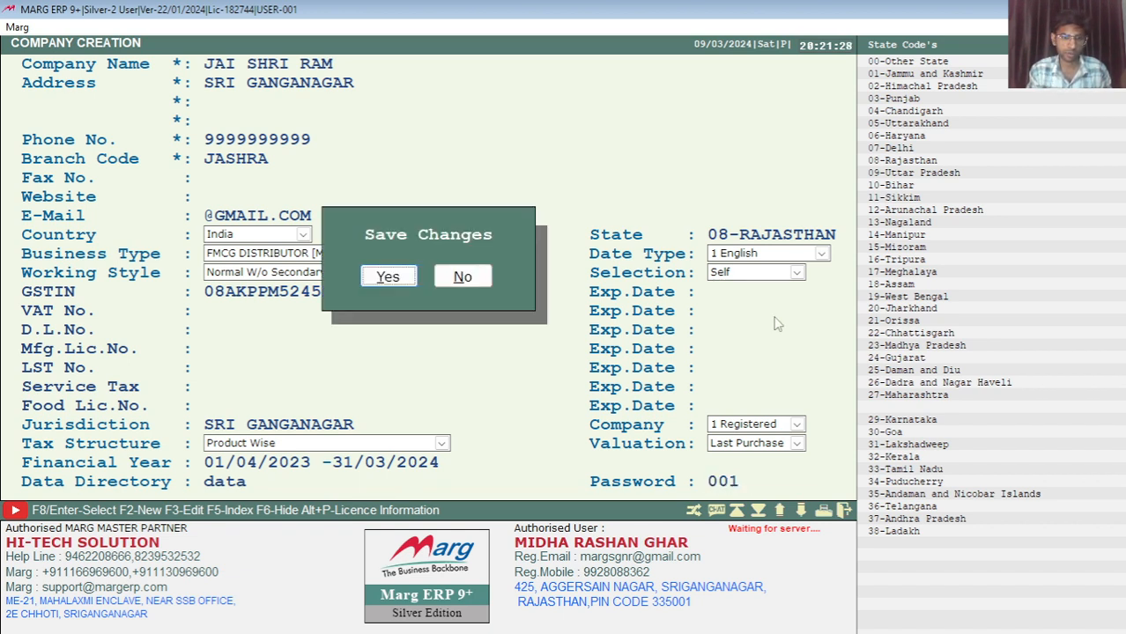
key("Return")
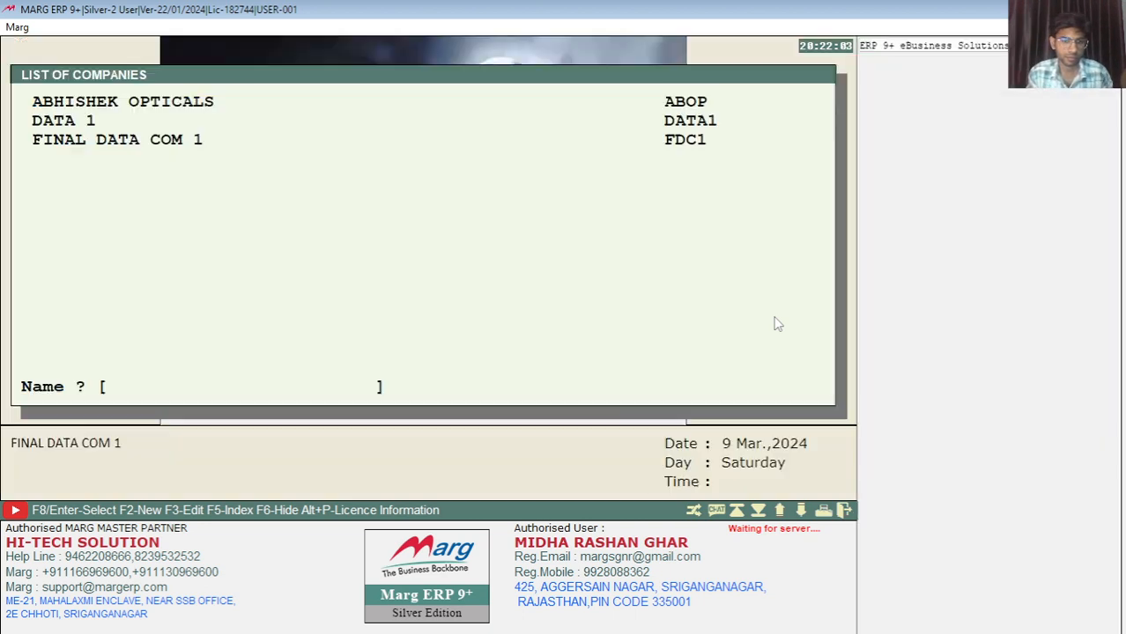
Highlight JAI SHRI RAM in the company list, quit Marg ERP, and close the Photos window
key("Down")
key("Down")
key("Down")
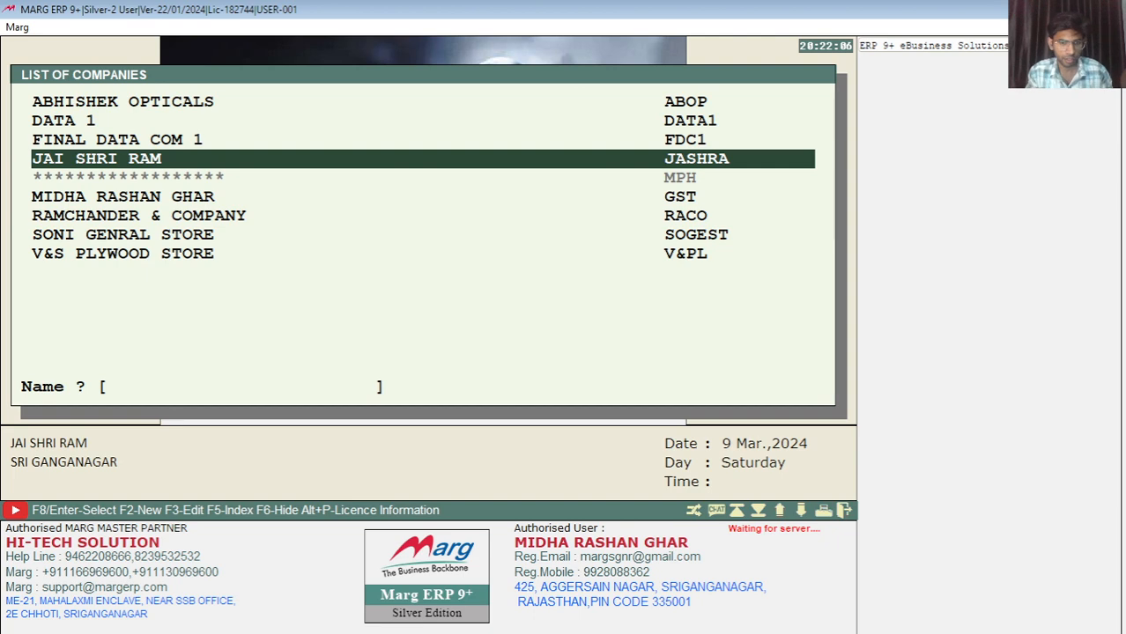
key("Escape")
key("Right")
key("Return")
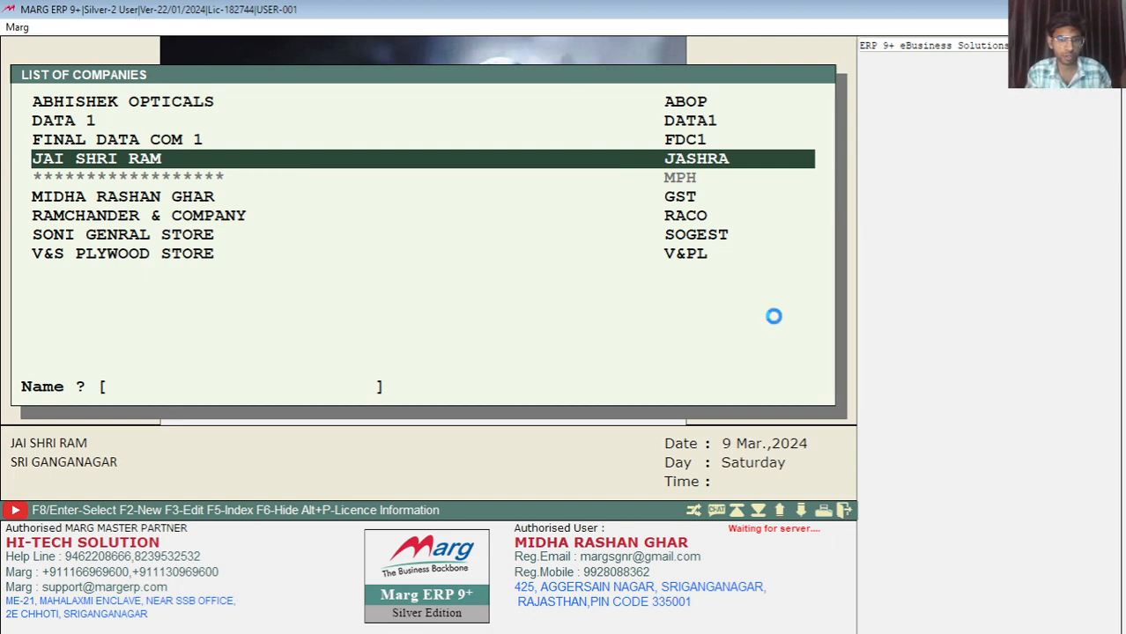
key("Return")
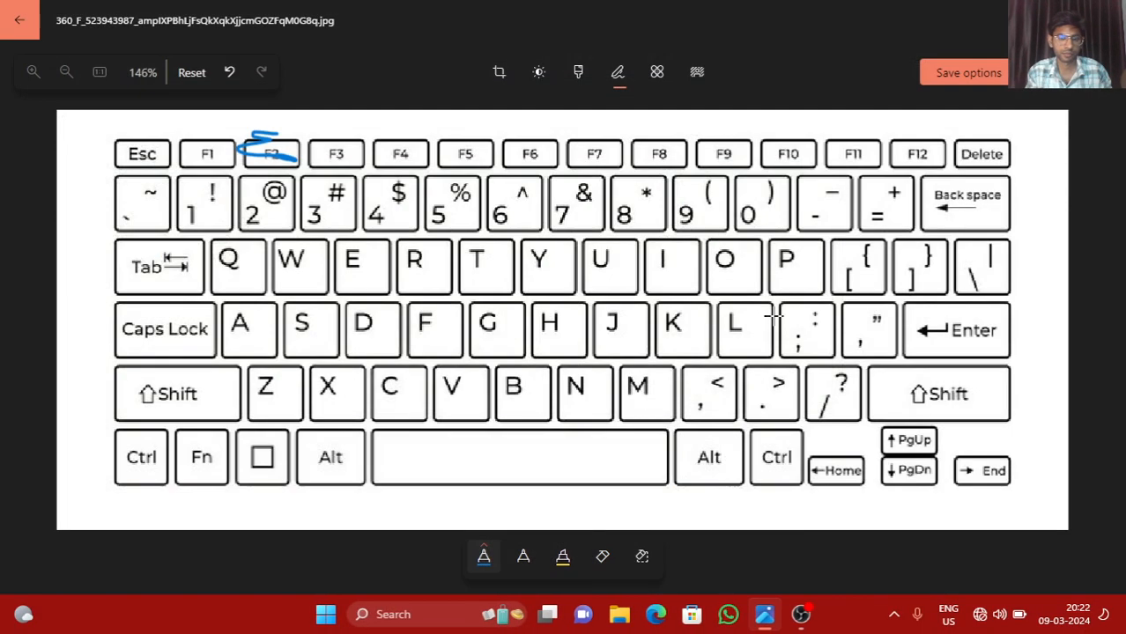
key("alt+F4")
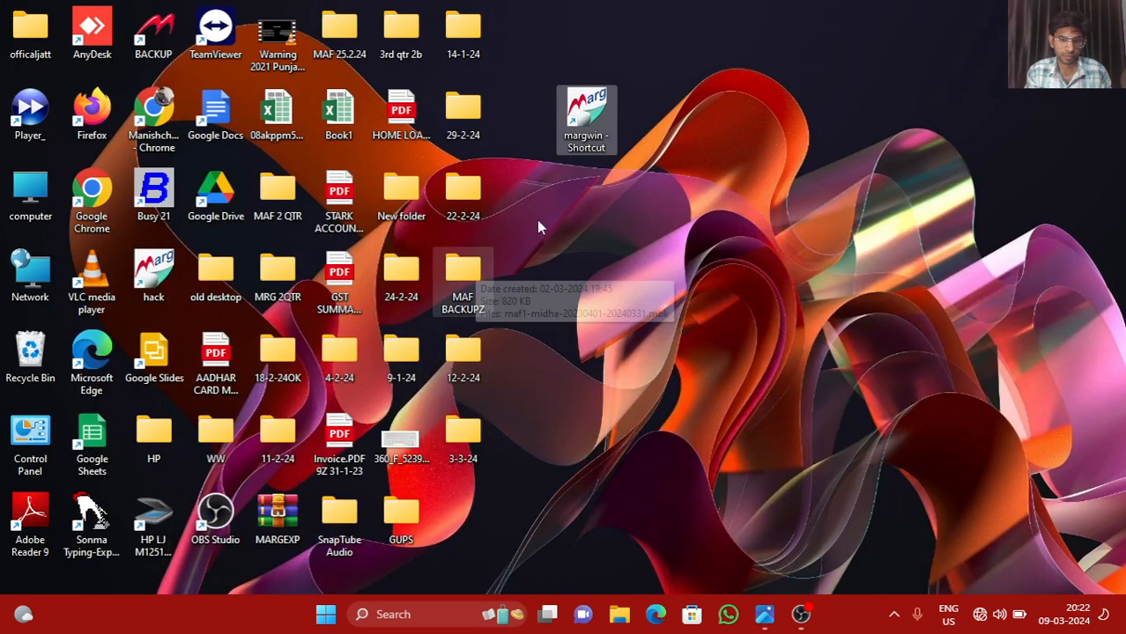
Launch Marg ERP 9+ from the margwin desktop shortcut
right_click(585, 139)
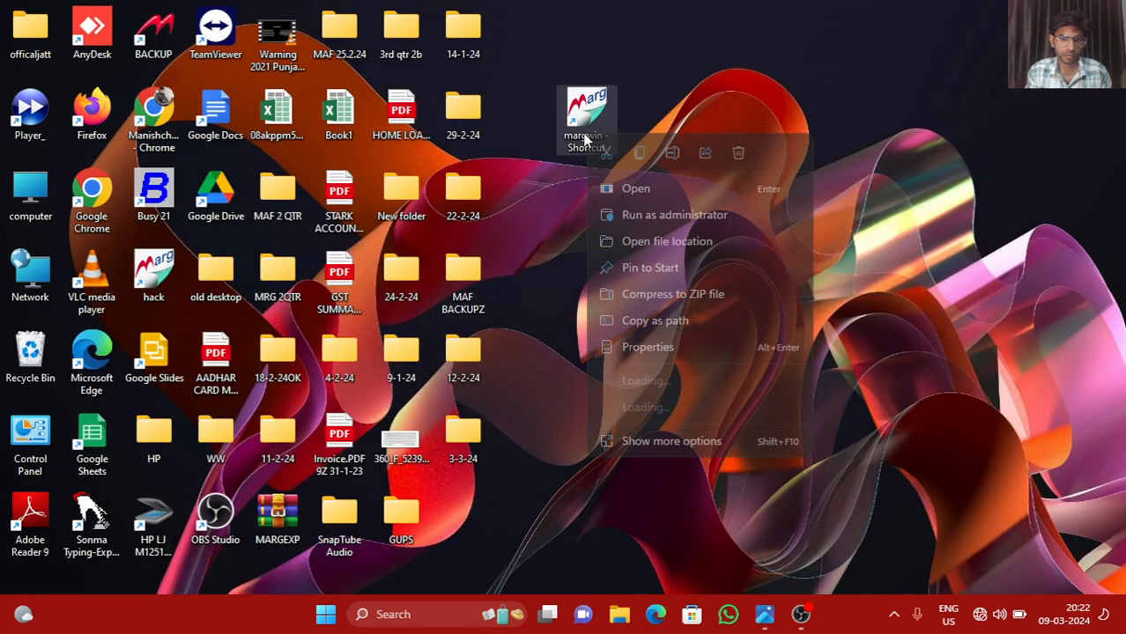
left_click(629, 185)
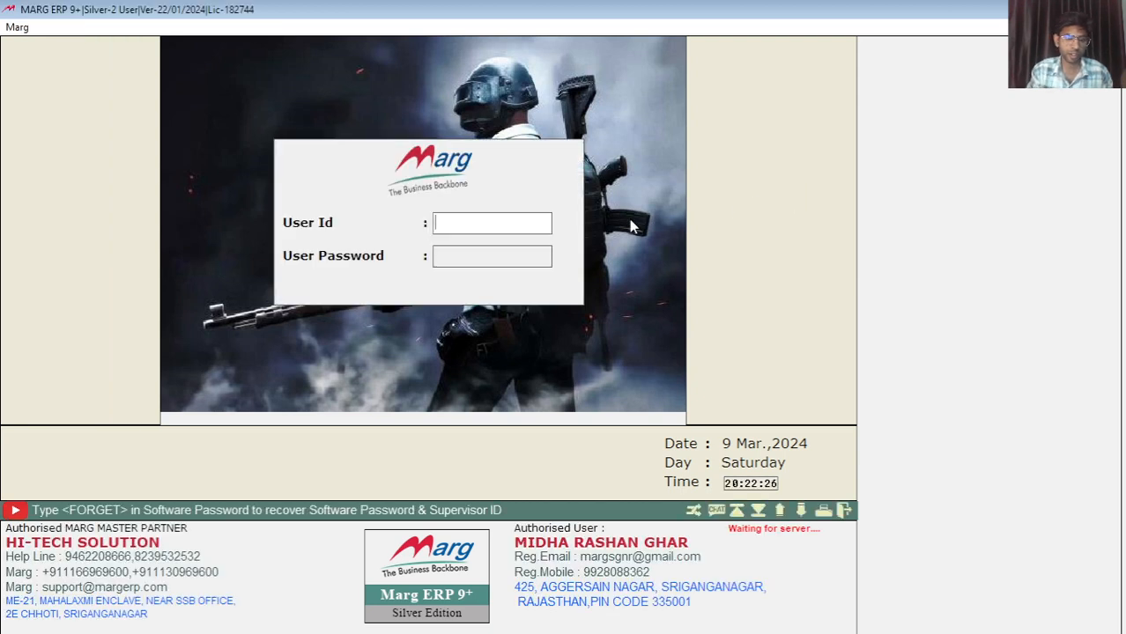
Log in with the user ID and password
type("***")
key("Return")
type("**")
key("Return")
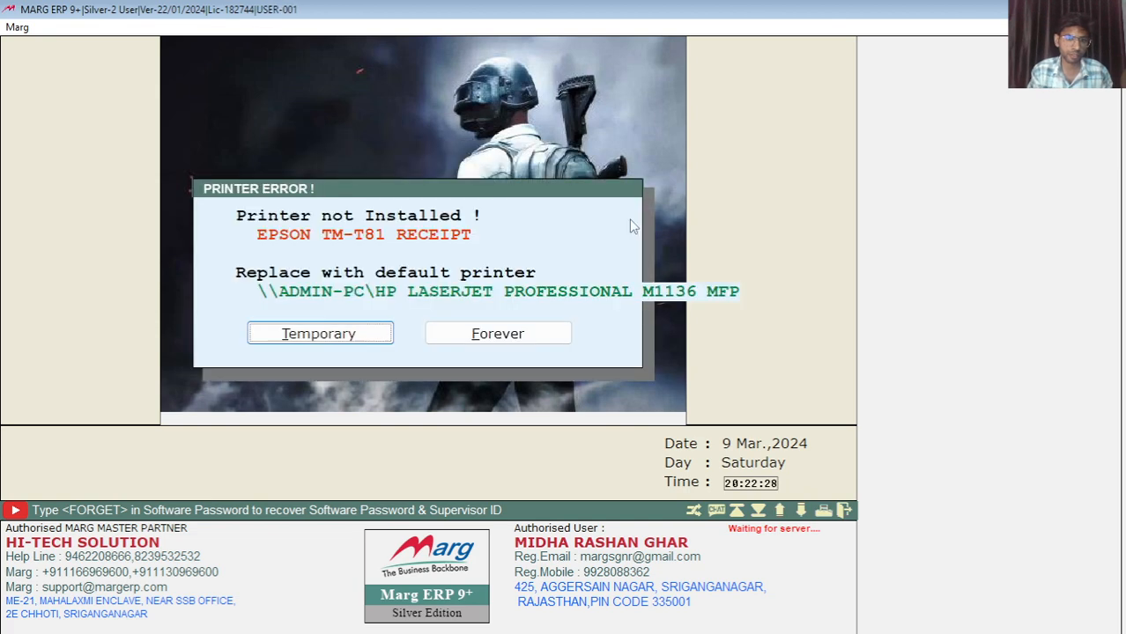
Use the default printer temporarily, enter the upgrade notice verification word, and highlight JAI SHRI RAM
key("Return")
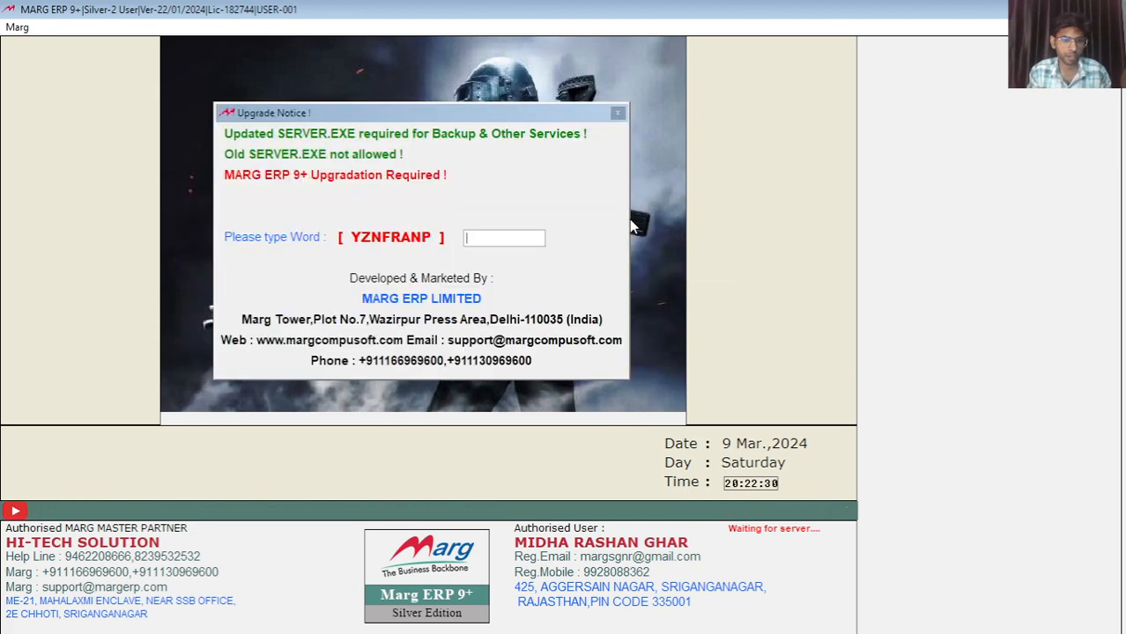
type("YZ")
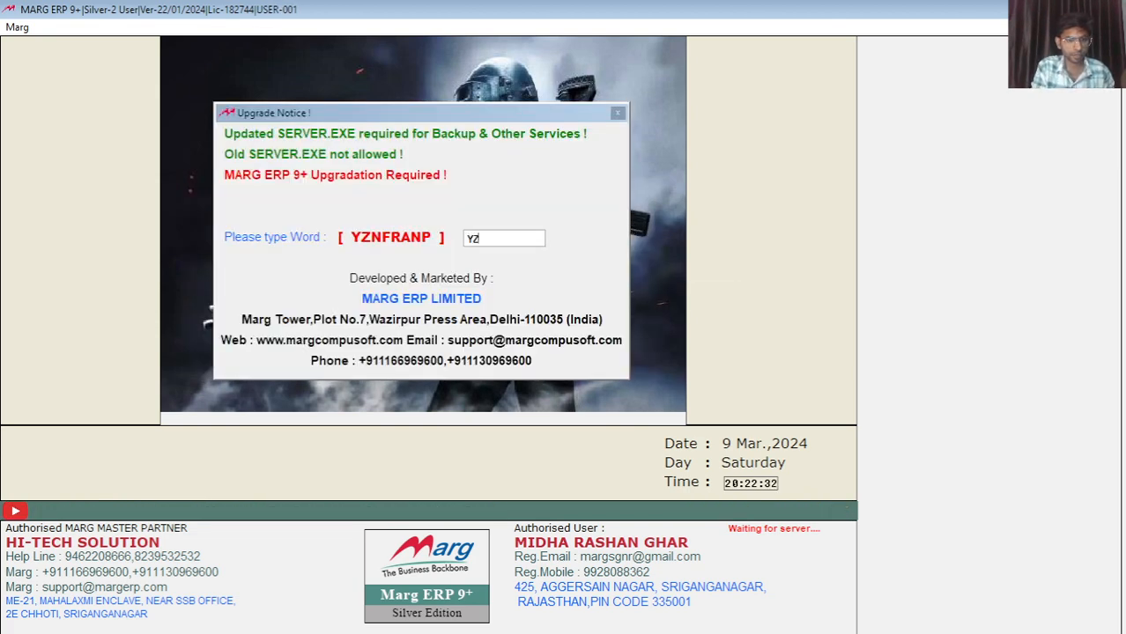
type("NFRANP")
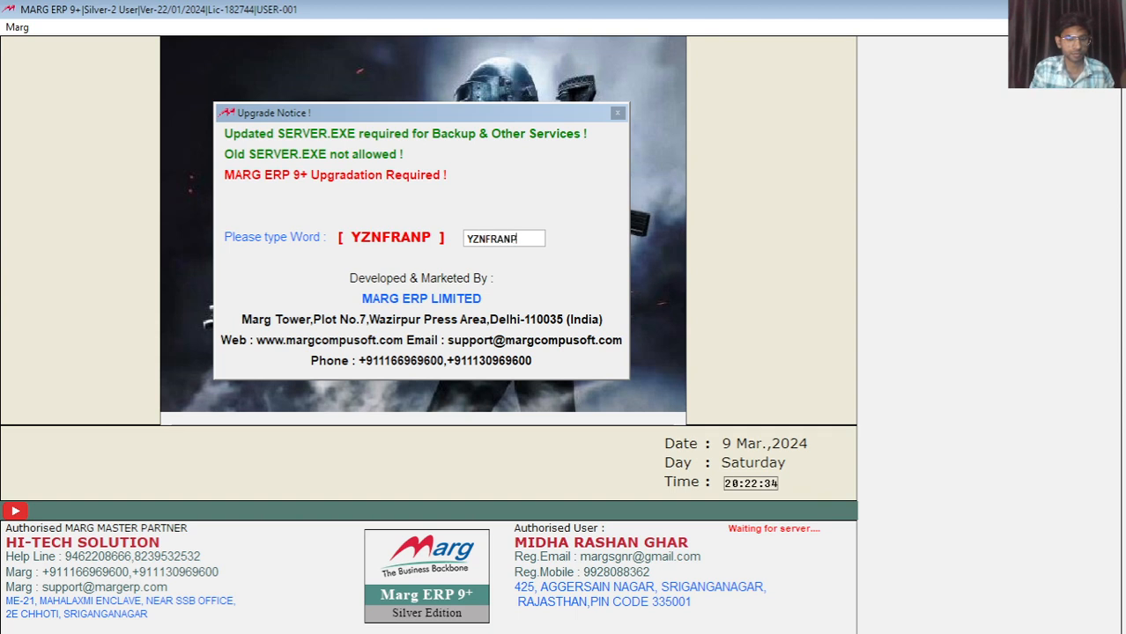
key("Return")
key("Down")
key("Down")
key("Down")
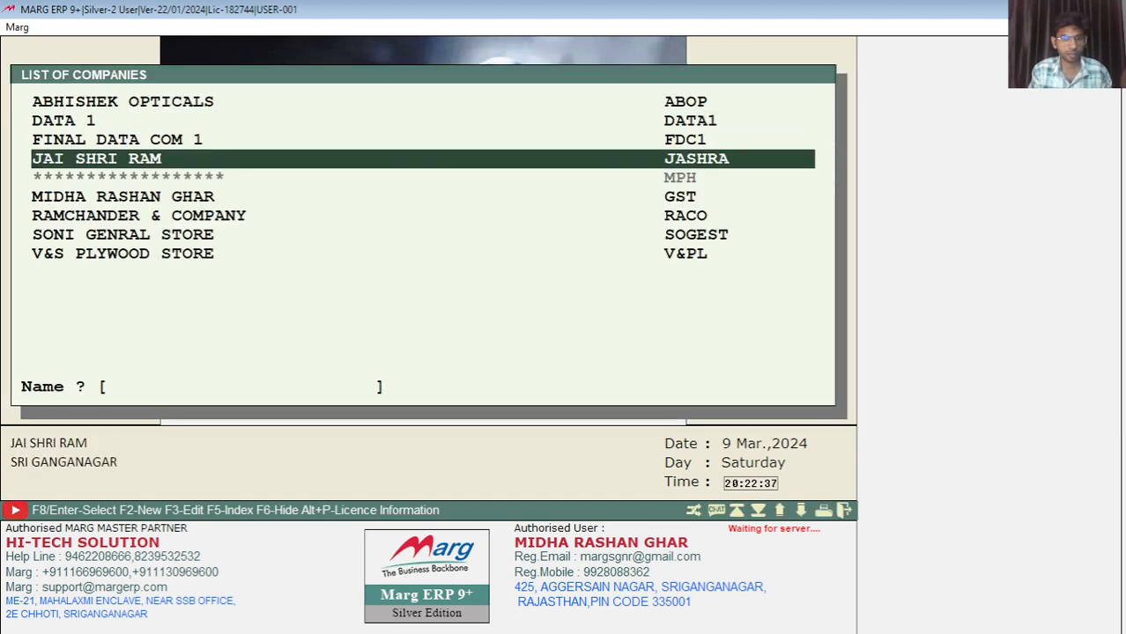
key("Return")
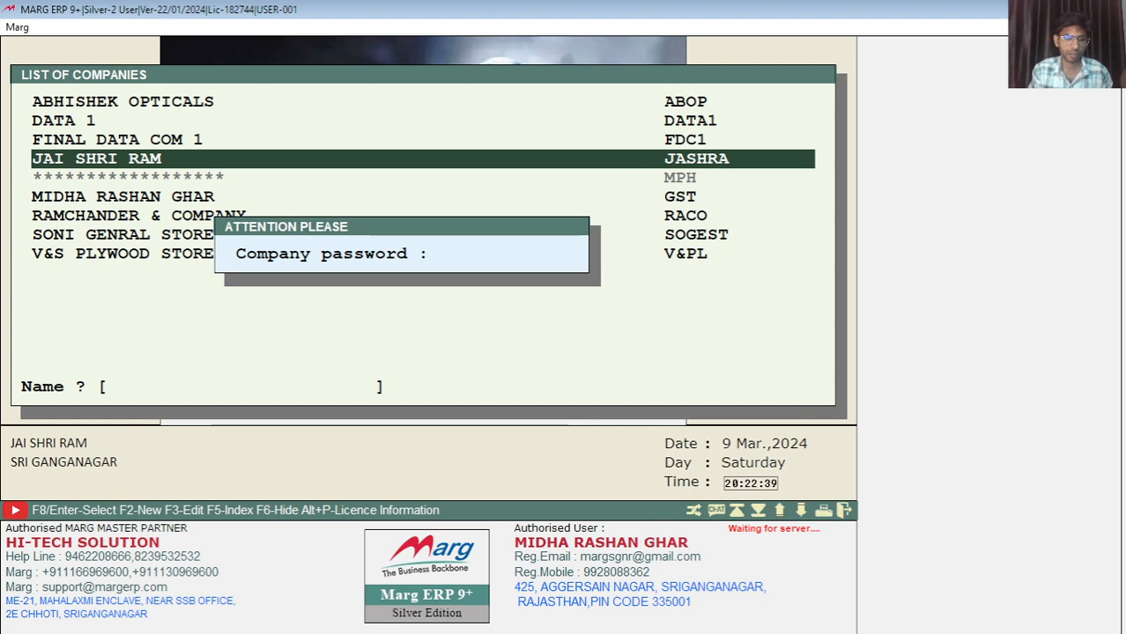
type("***")
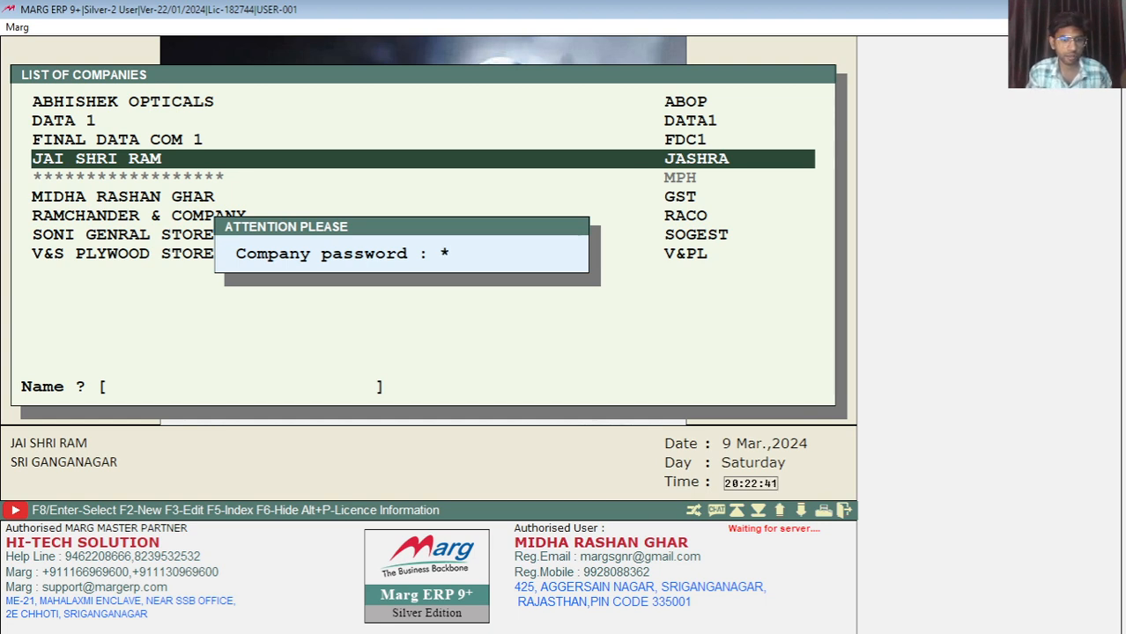
key("Return")
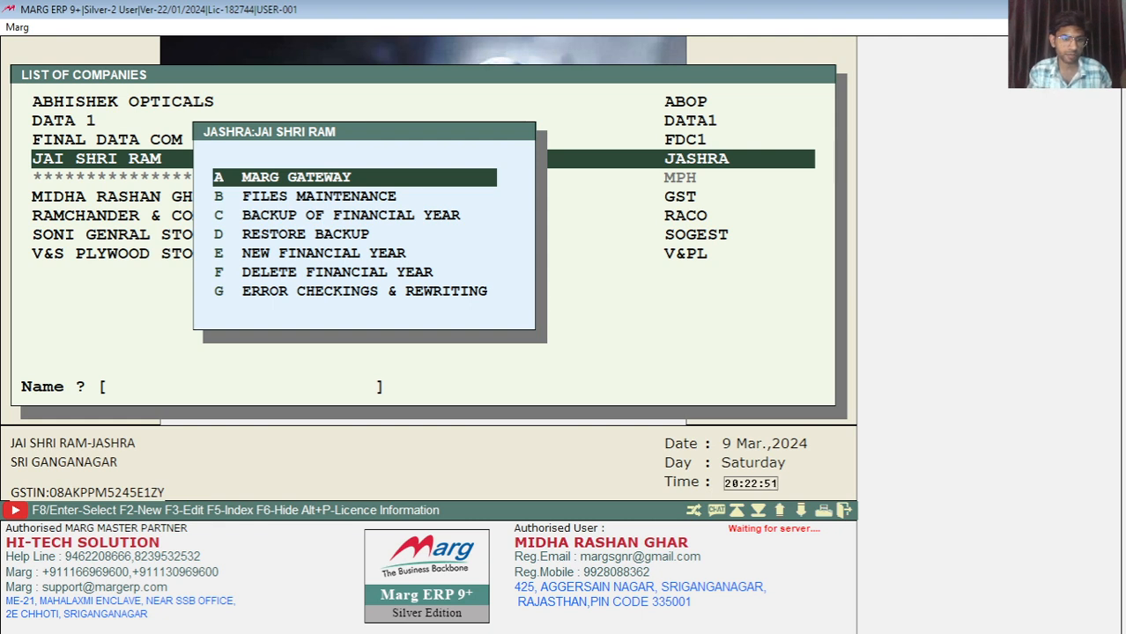
key("Escape")
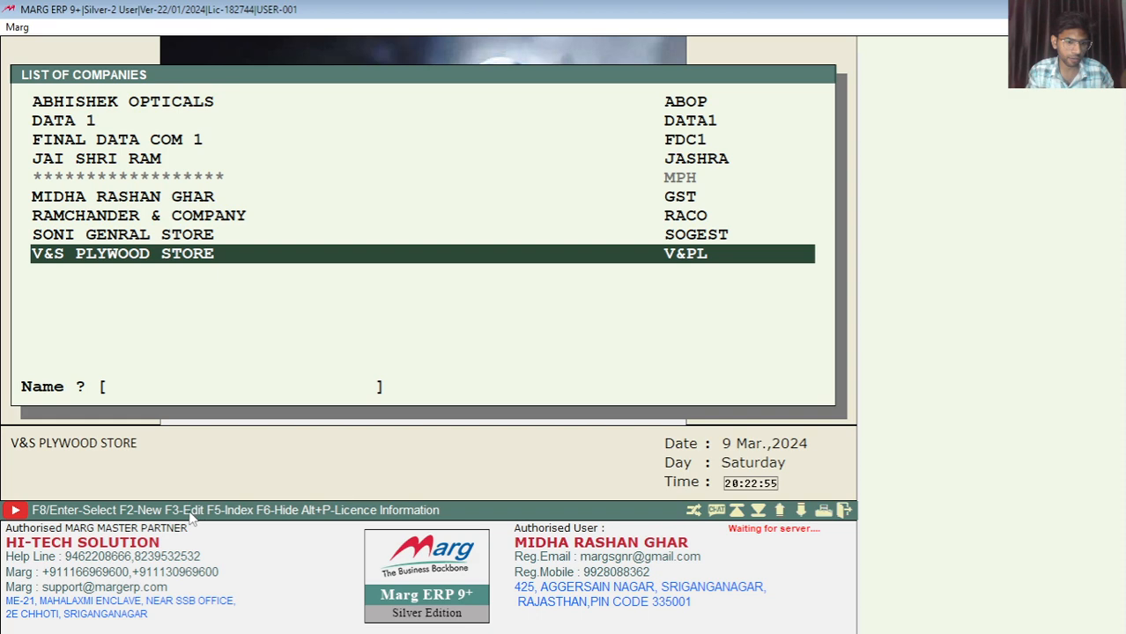
key("Up")
key("Up")
key("Up")
key("Up")
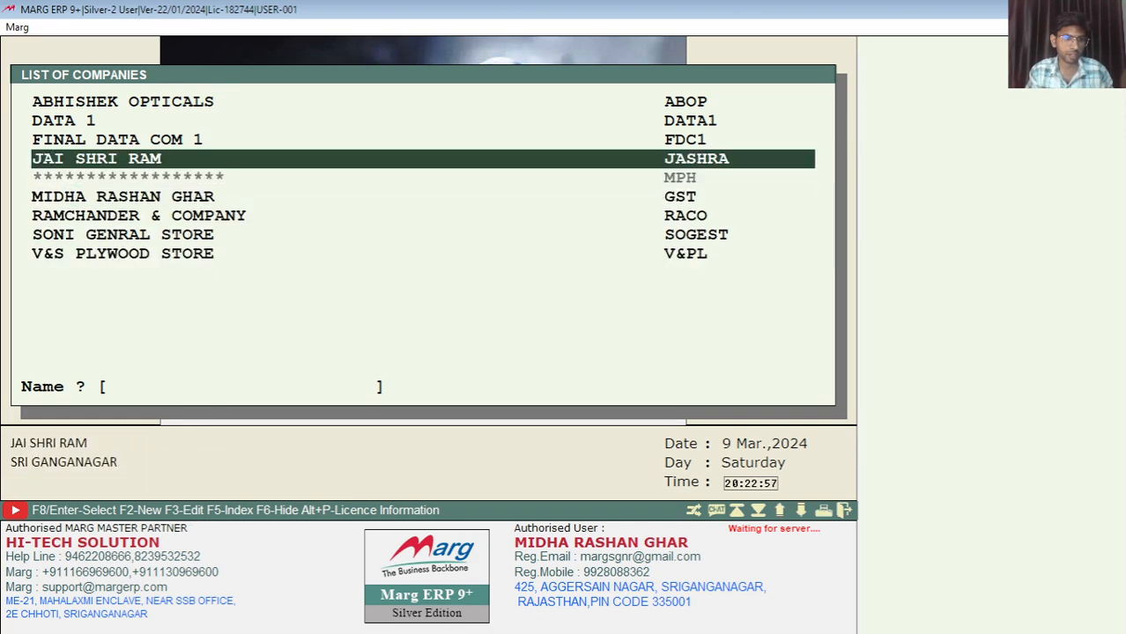
key("F3")
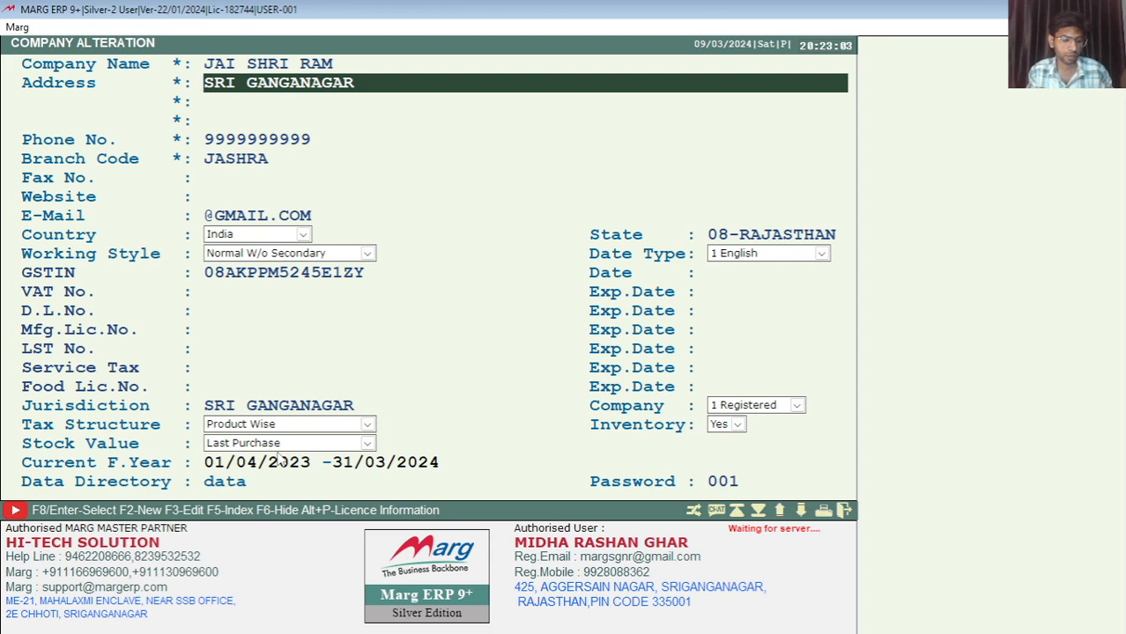
key("Escape")
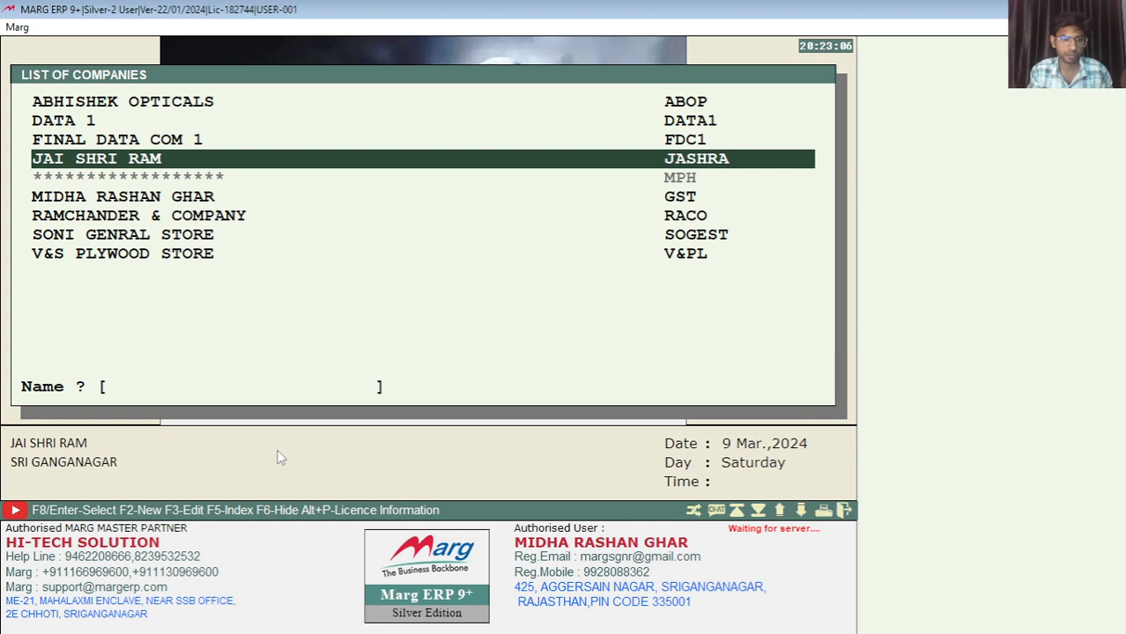
Open JAI SHRI RAM and enter its company password
key("Return")
type("***")
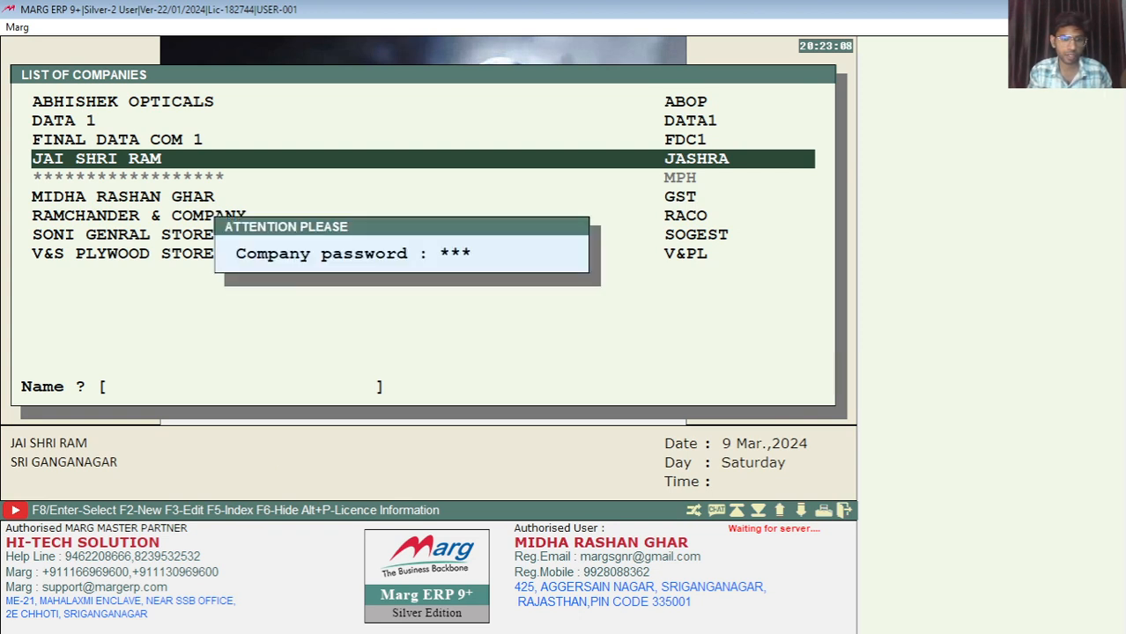
key("Return")
type("*")
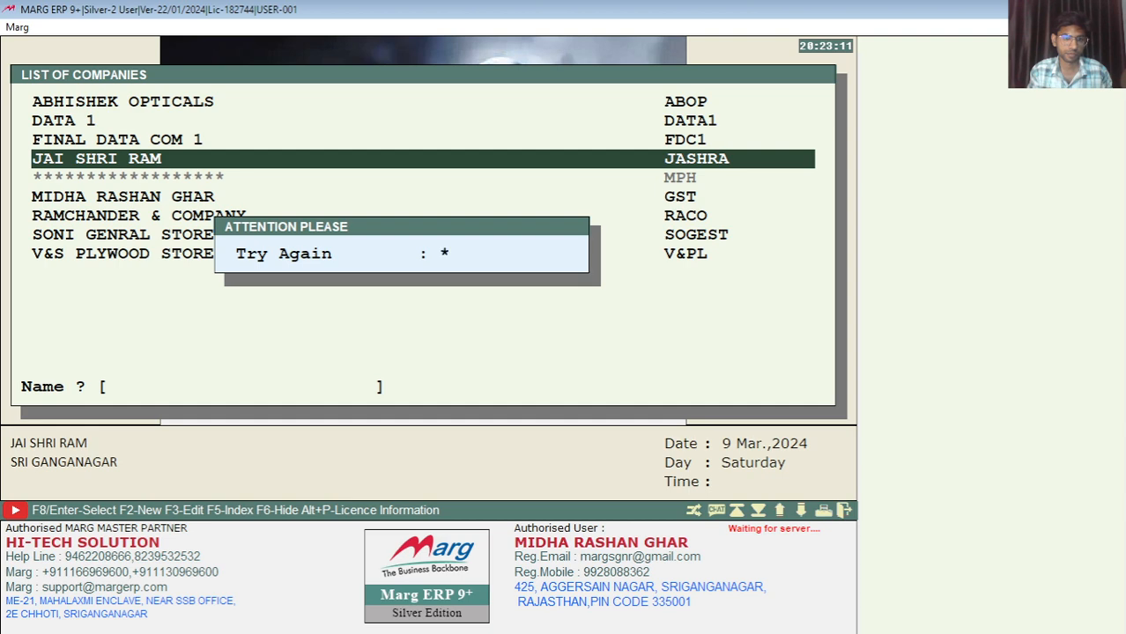
type("**")
key("Return")
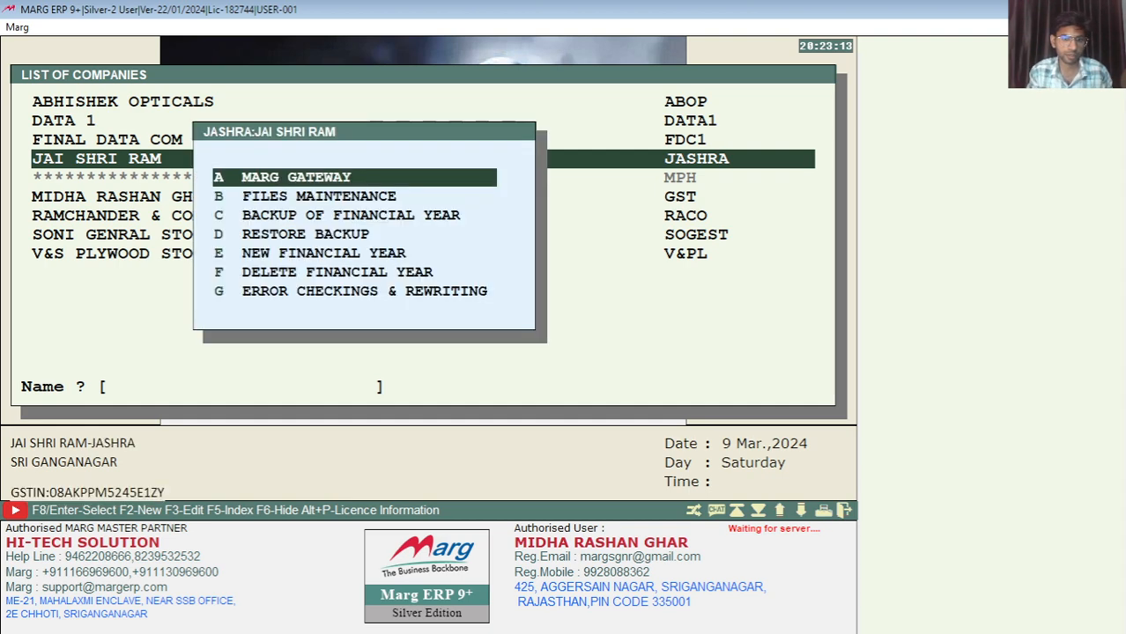
Enter the books through Marg Gateway, dismissing the SERVER.EXE and No Details Found alerts
key("Escape")
key("Return")
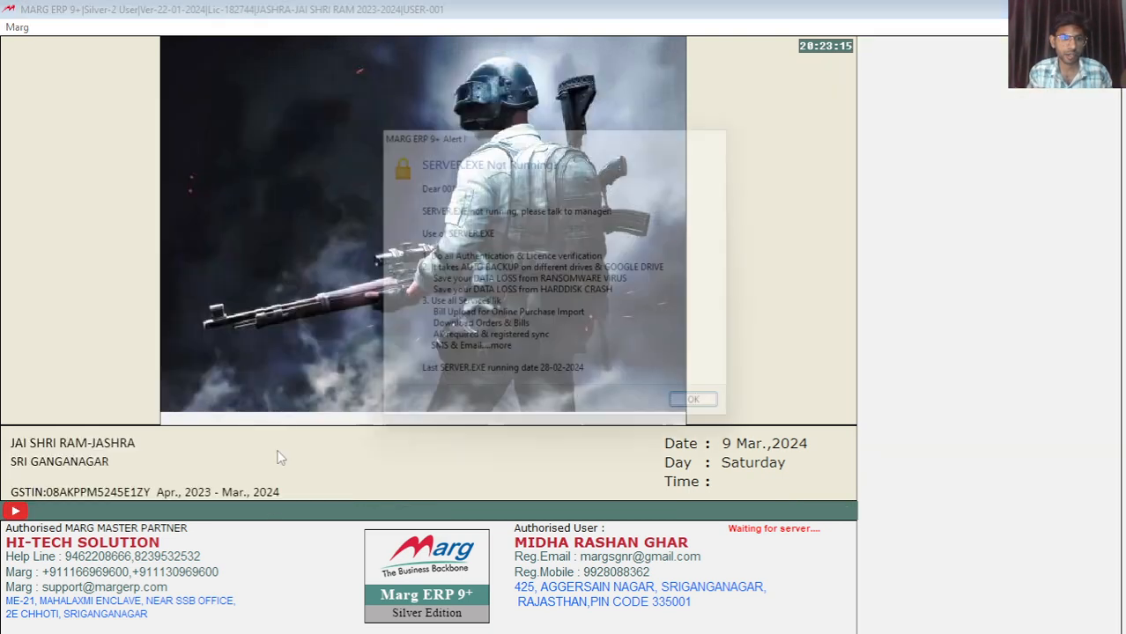
key("Return")
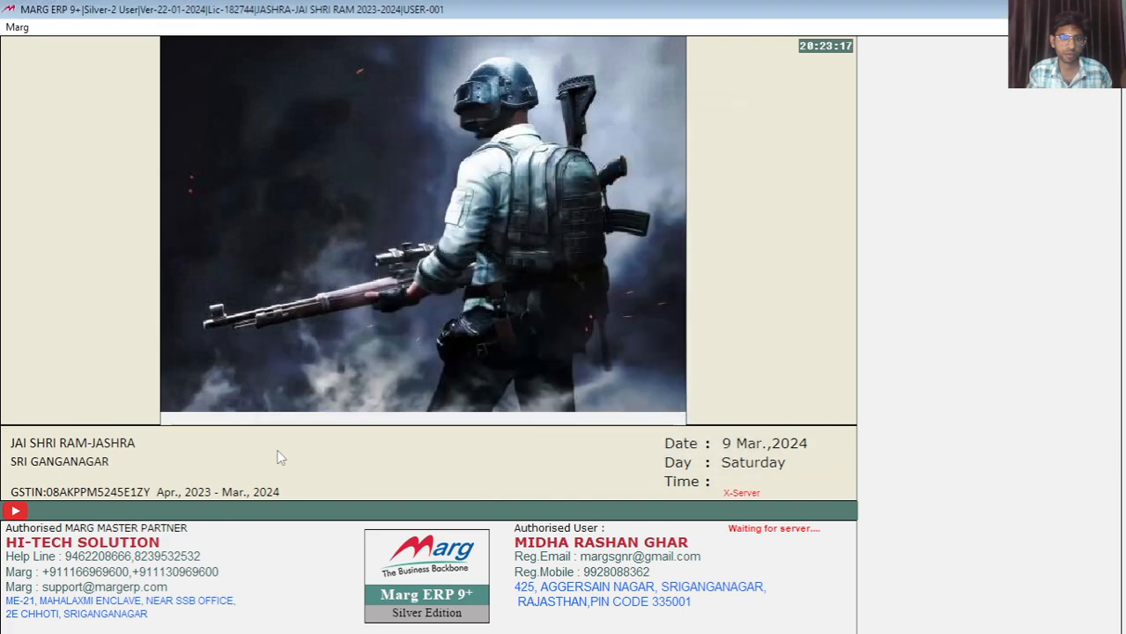
key("Return")
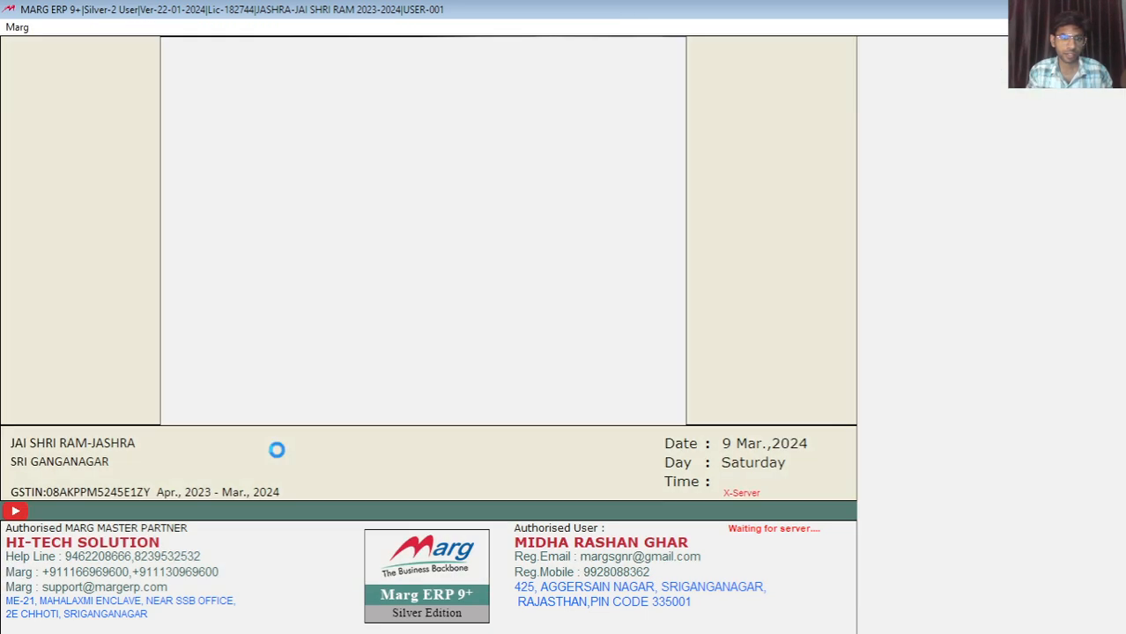
Reopen JAI SHRI RAM with its password and browse its company options
key("Return")
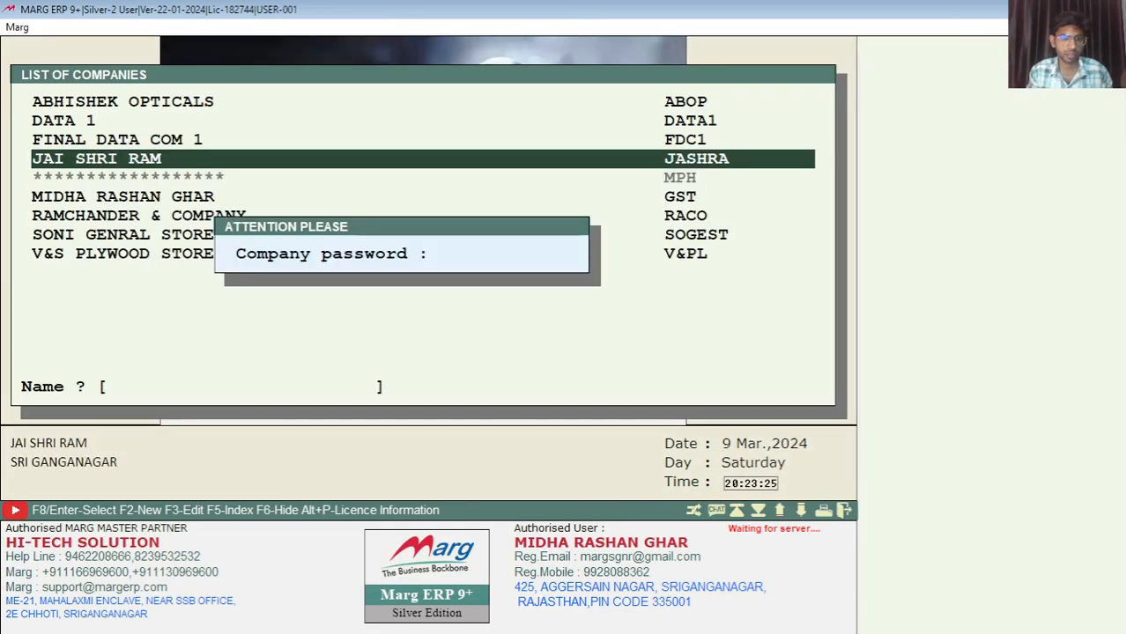
type("**")
key("Return")
key("Down")
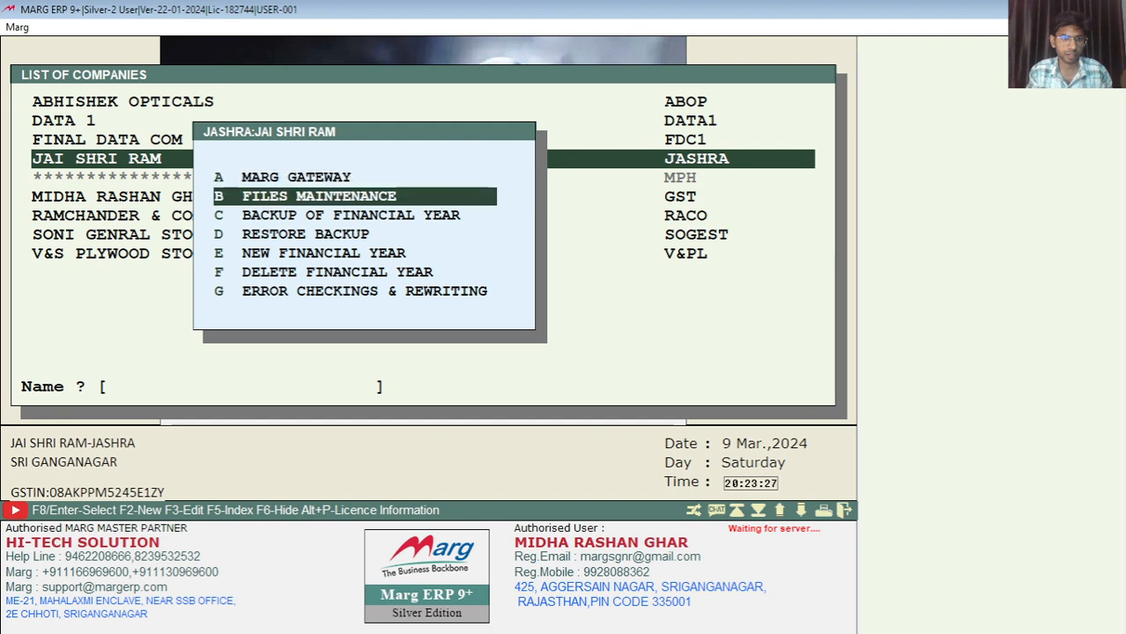
key("Down")
key("Down")
key("Down")
key("Down")
key("Down")
key("Down")
key("Up")
key("Up")
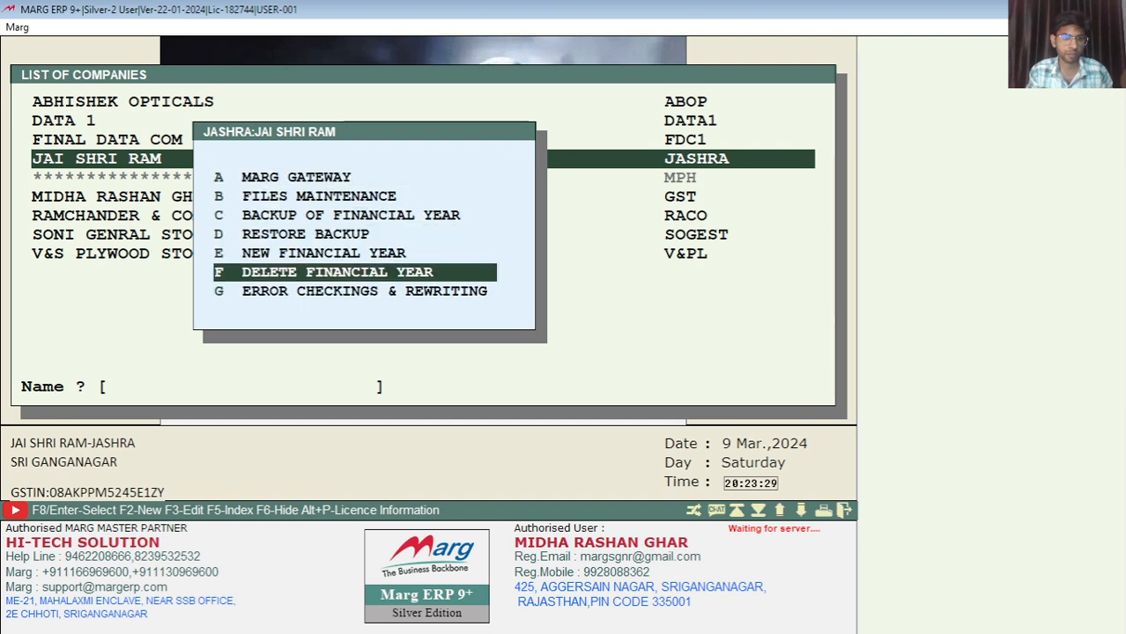
key("Up")
key("Up")
key("Up")
key("Up")
key("Down")
key("Down")
key("Down")
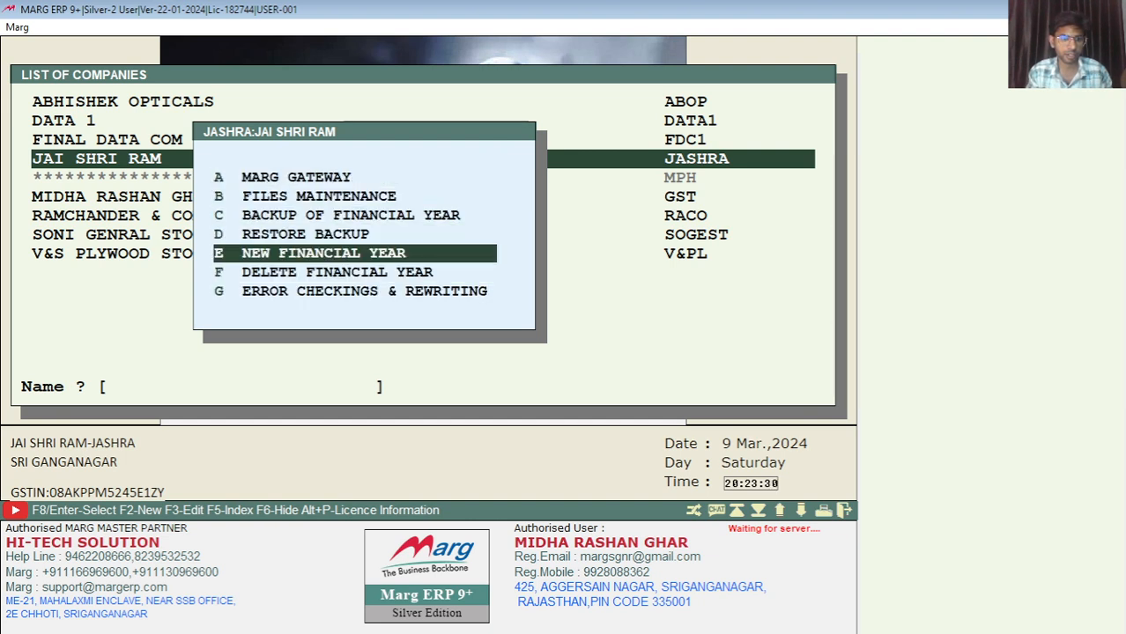
key("Down")
key("Down")
key("Up")
key("Up")
key("Up")
key("Up")
key("Up")
key("Up")
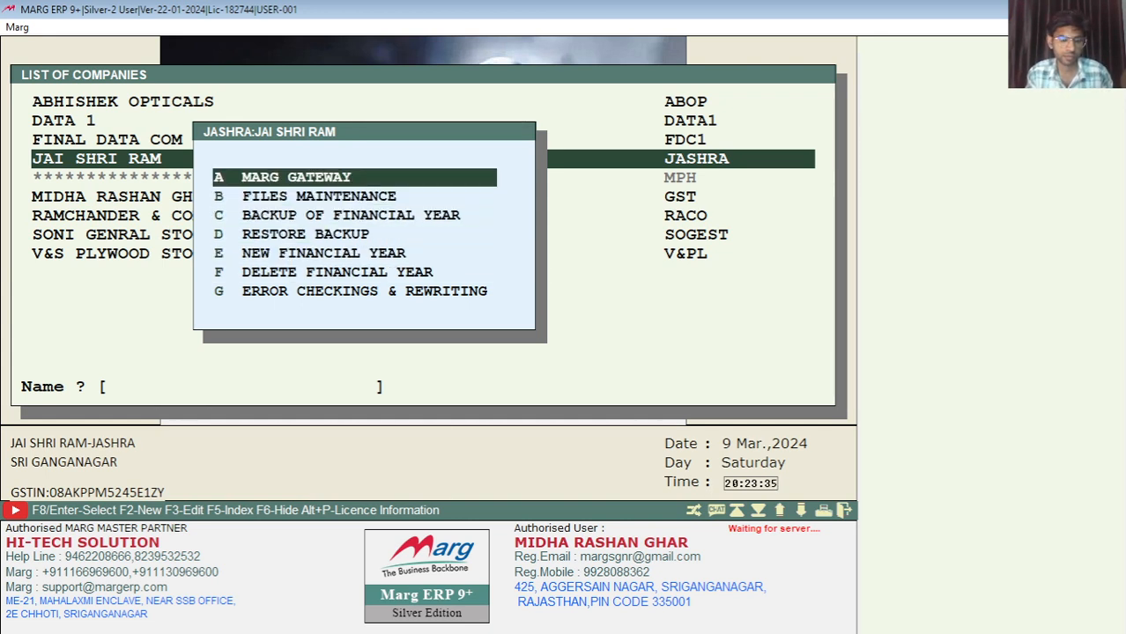
Return to the company list and confirm quitting Marg ERP 9+
key("Escape")
key("Escape")
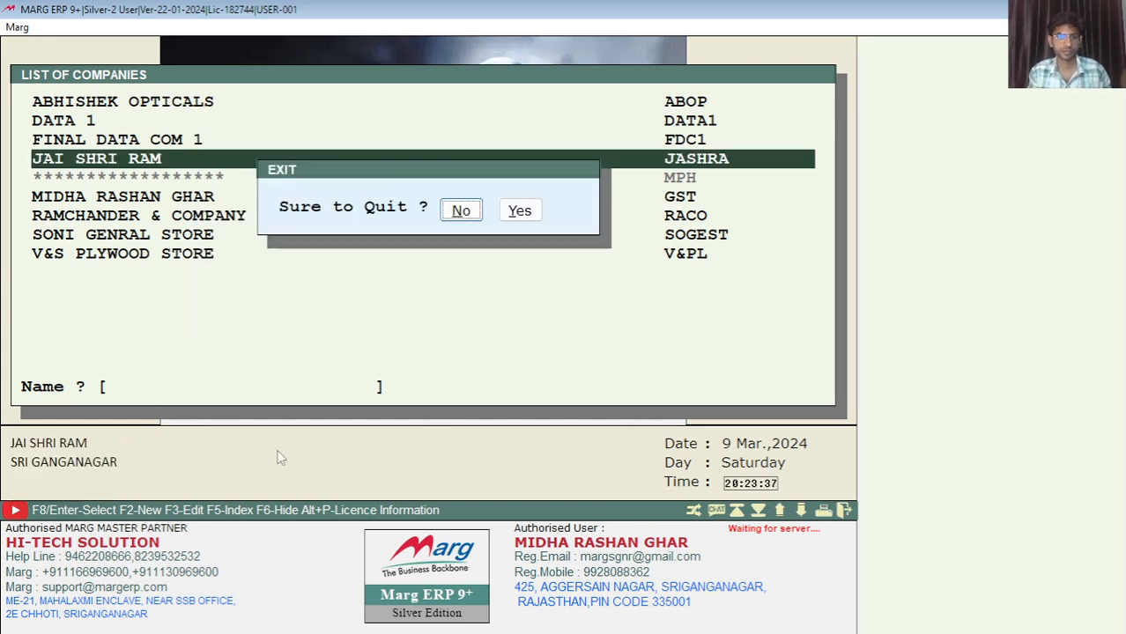
key("Right")
key("Return")
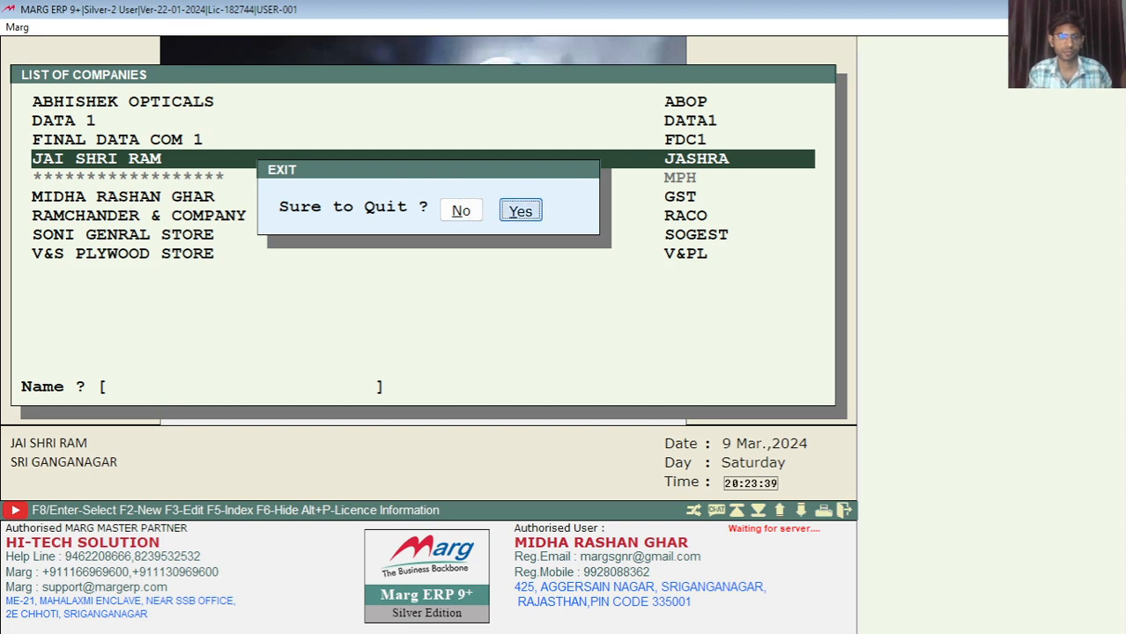